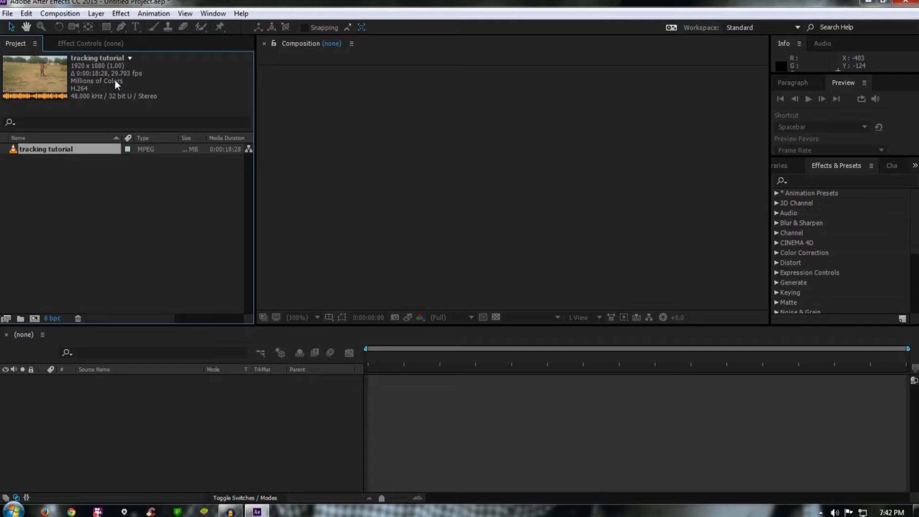
Conform the tracking tutorial footage to 24 fps and build a new composition from it.
{"action": "right_click", "coordinate": [67, 149]}
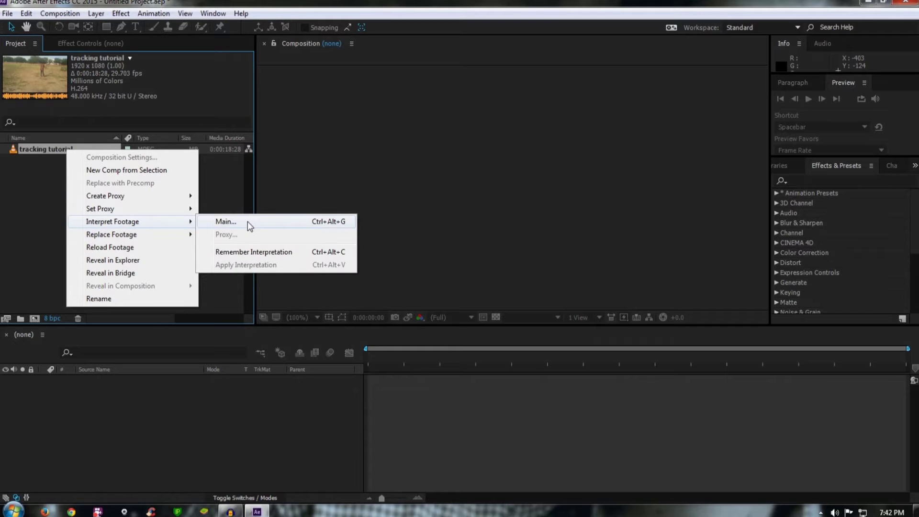
{"action": "left_click", "coordinate": [218, 222]}
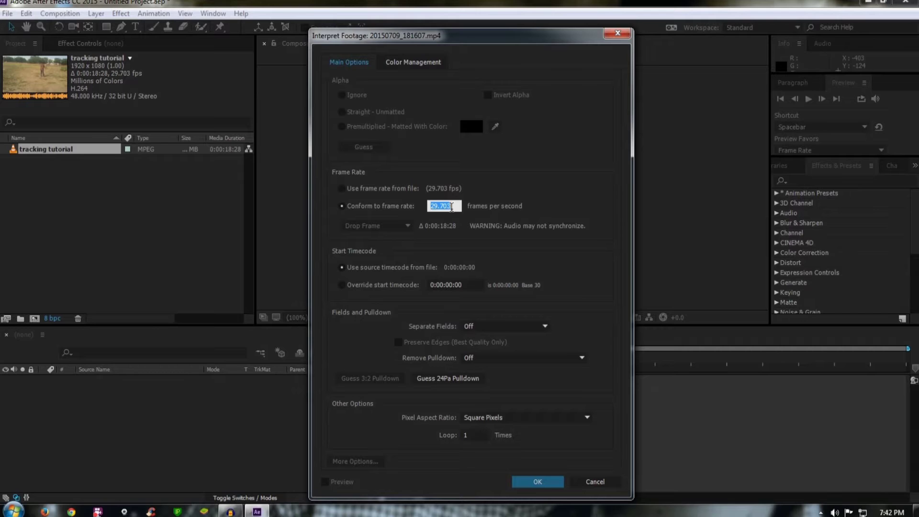
{"action": "type", "text": "24"}
{"action": "left_click", "coordinate": [537, 481]}
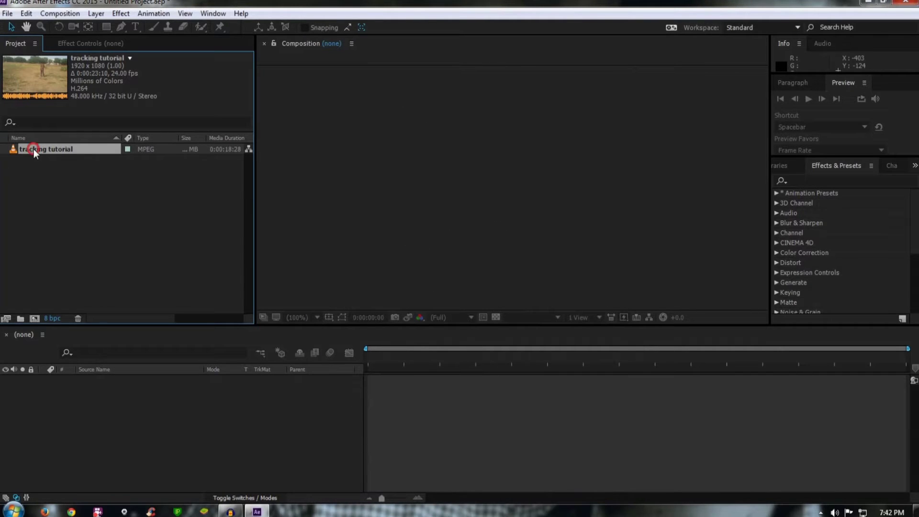
{"action": "left_click_drag", "start_coordinate": [33, 149], "coordinate": [37, 320]}
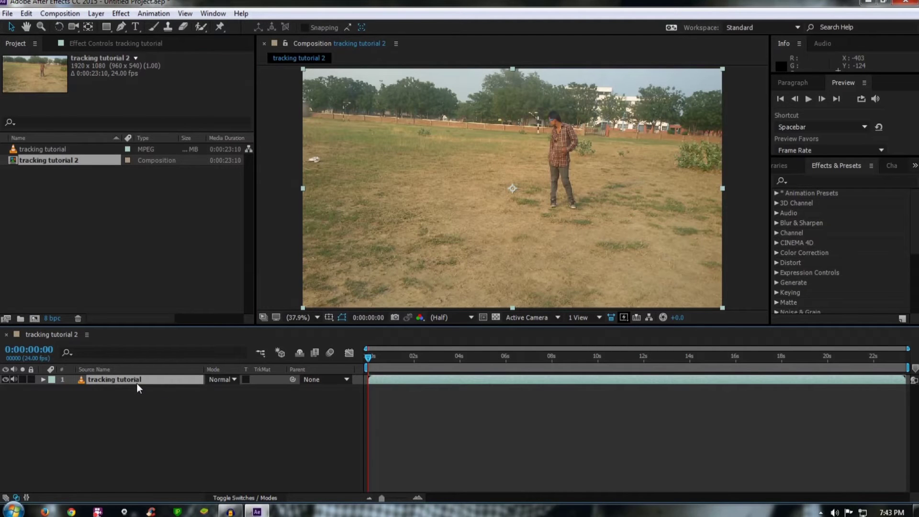
Run Track Camera on the tracking tutorial layer so the 3D Camera Tracker analyses and solves it.
{"action": "right_click", "coordinate": [408, 210]}
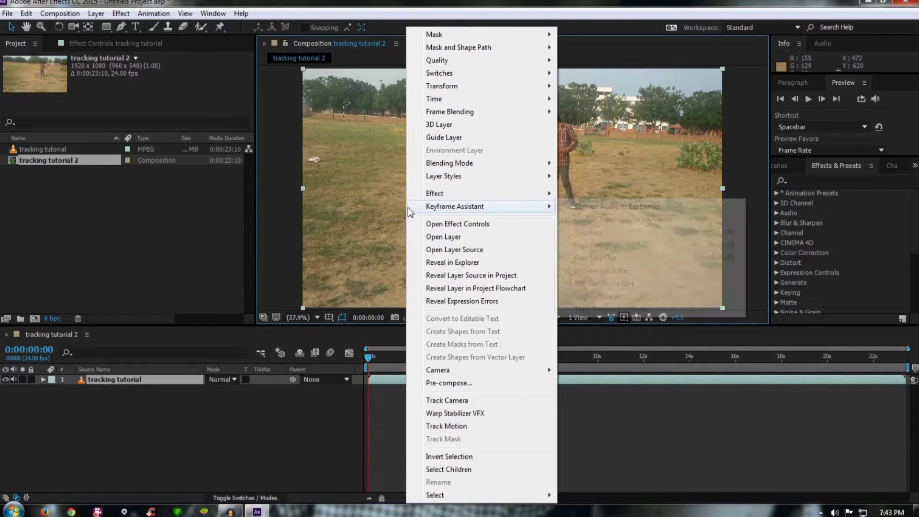
{"action": "left_click", "coordinate": [435, 402]}
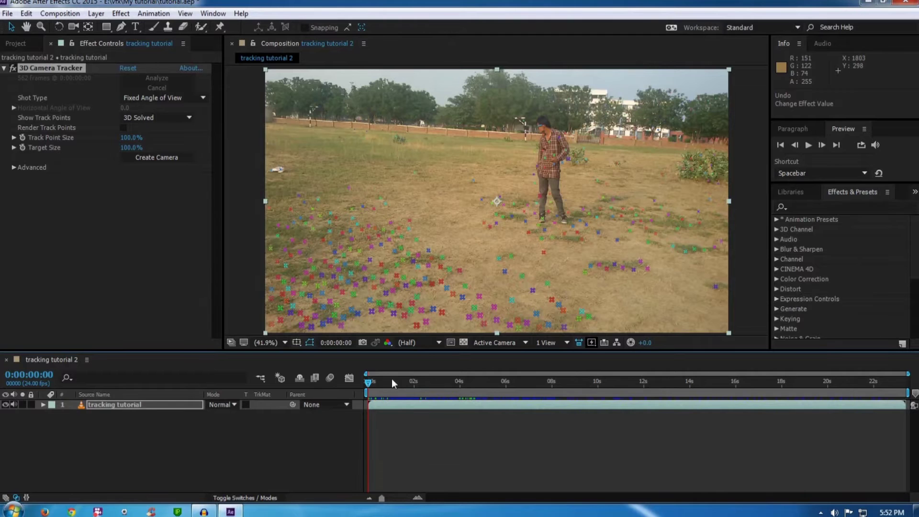
Scrub to 0:00:04:09 and raise Track Point Size to 119% and Target Size to 116%.
{"action": "left_click_drag", "start_coordinate": [368, 382], "coordinate": [451, 386]}
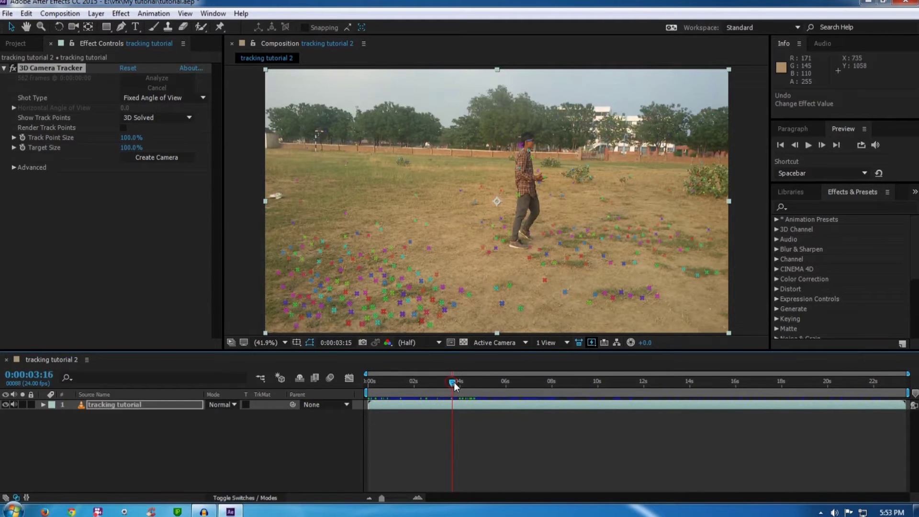
{"action": "left_click_drag", "start_coordinate": [451, 382], "coordinate": [461, 385]}
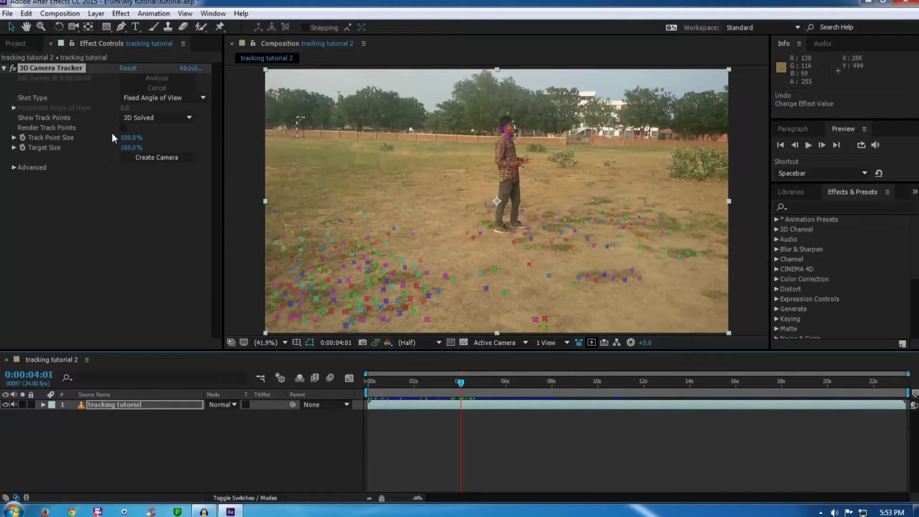
{"action": "left_click_drag", "start_coordinate": [126, 141], "coordinate": [139, 147]}
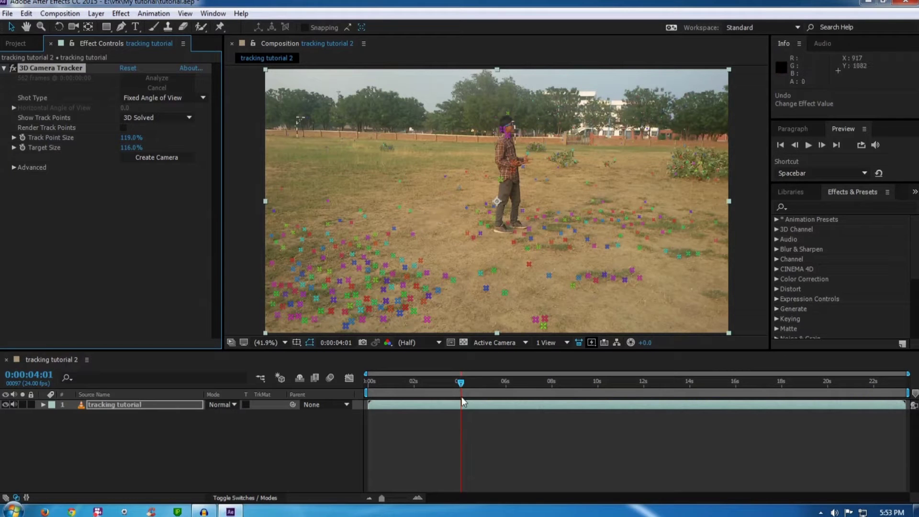
{"action": "left_click_drag", "start_coordinate": [462, 401], "coordinate": [468, 401]}
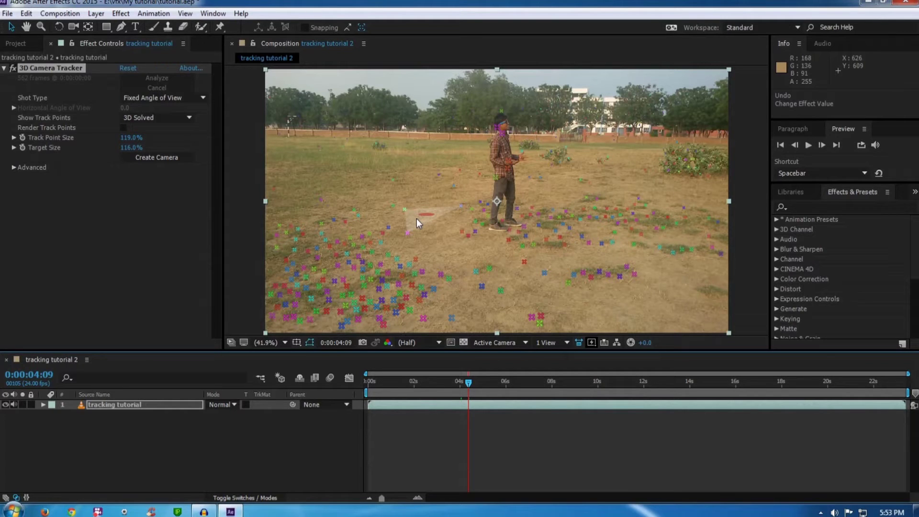
Set the ground plane and origin from three track points on the grass left of the man.
{"action": "left_click", "coordinate": [417, 219]}
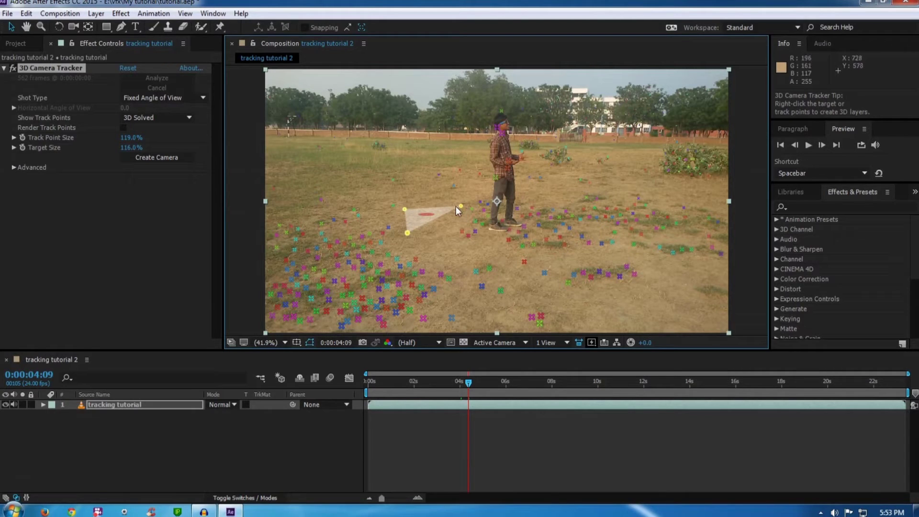
{"action": "right_click", "coordinate": [424, 215]}
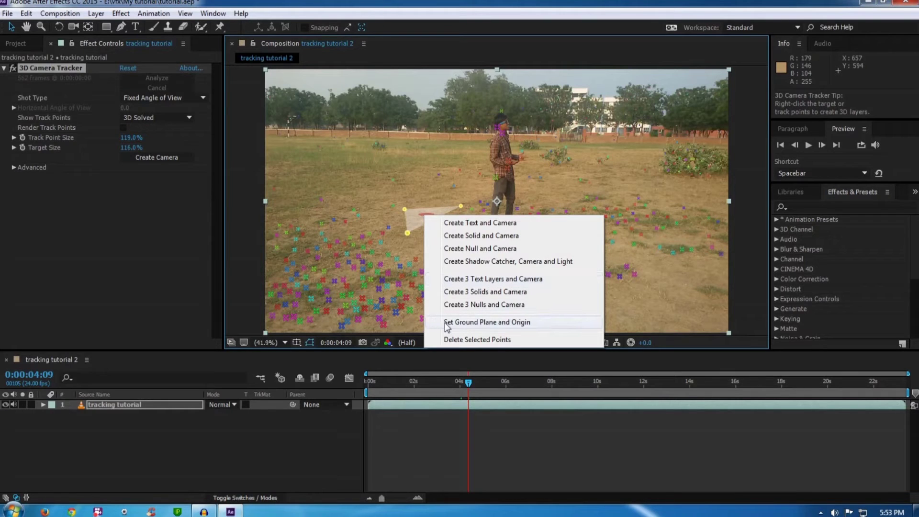
{"action": "left_click", "coordinate": [516, 324]}
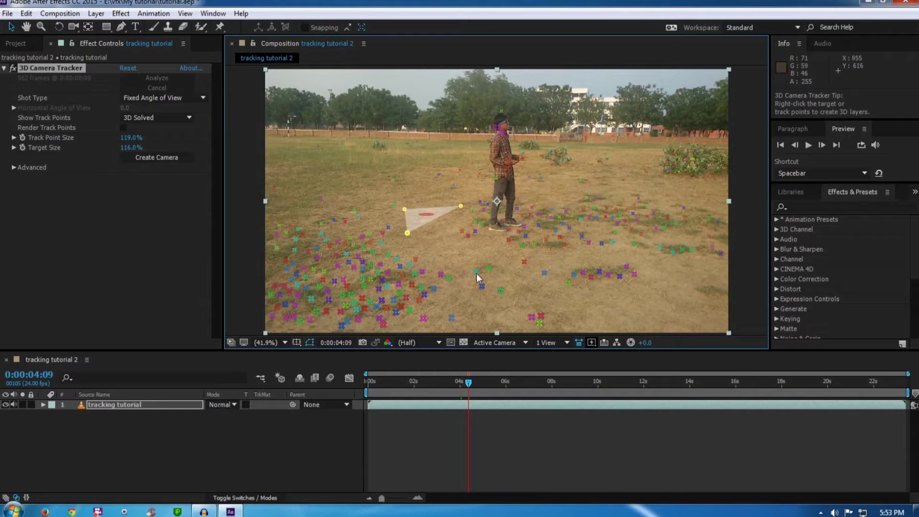
Create three track nulls, a tracker camera and a track solid at the target.
{"action": "right_click", "coordinate": [424, 217]}
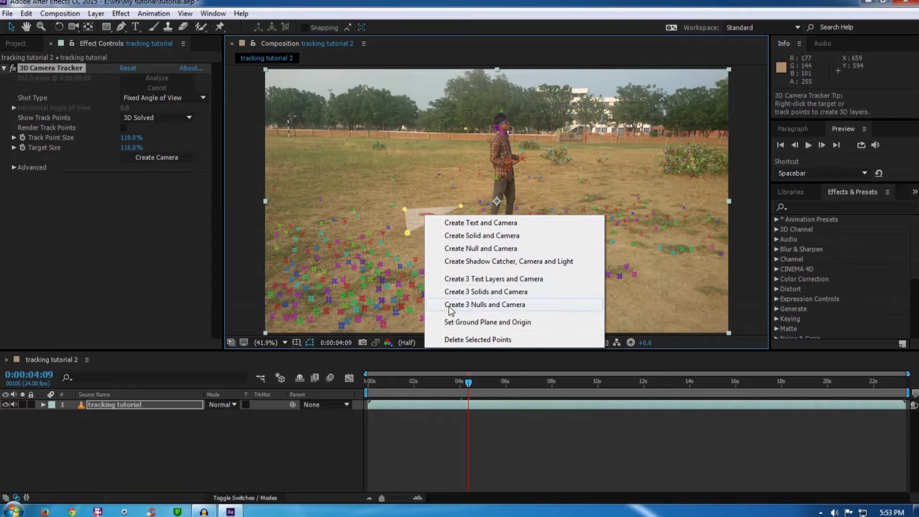
{"action": "left_click", "coordinate": [450, 307]}
{"action": "right_click", "coordinate": [426, 212]}
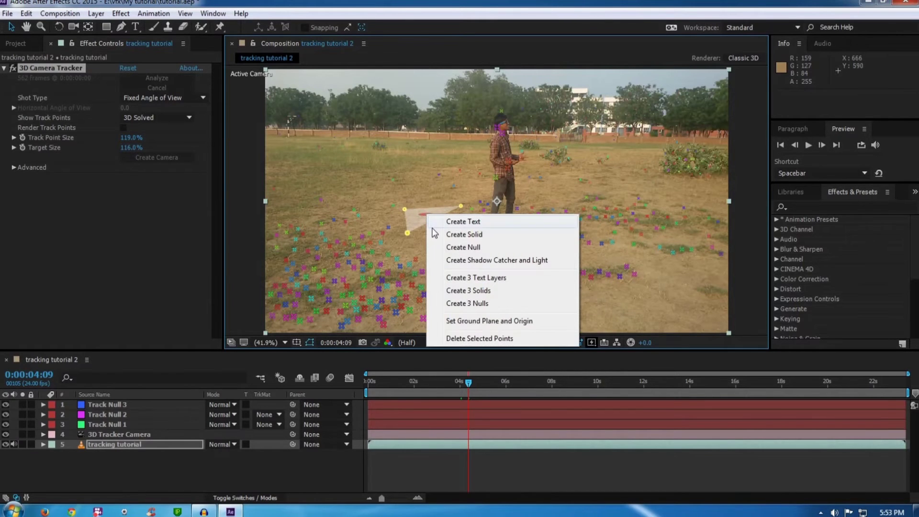
{"action": "left_click", "coordinate": [438, 234]}
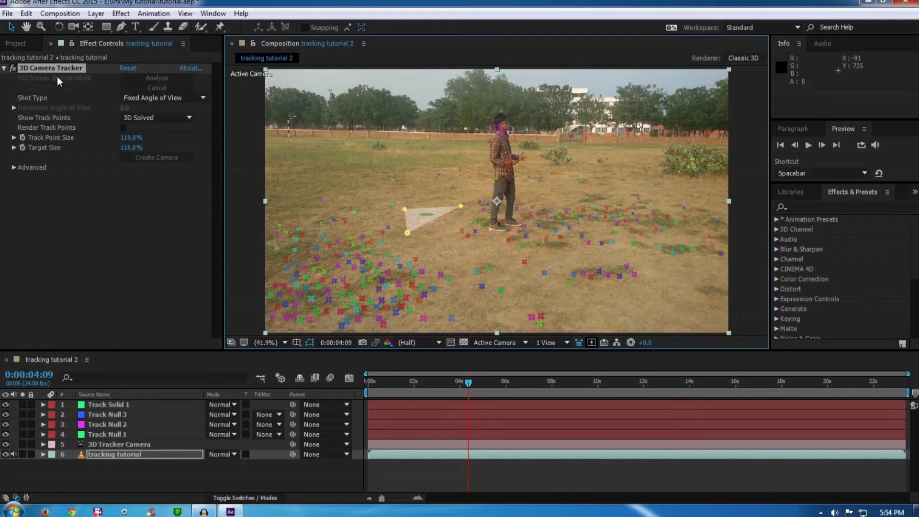
Add tracking tutorial 2 to the Render Queue with JPEG Sequence as the output format.
{"action": "left_click", "coordinate": [55, 13]}
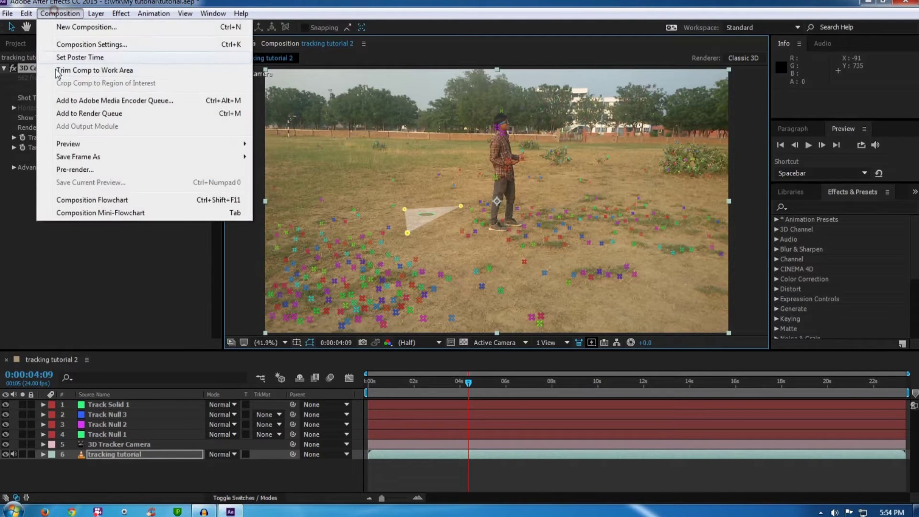
{"action": "left_click", "coordinate": [66, 113]}
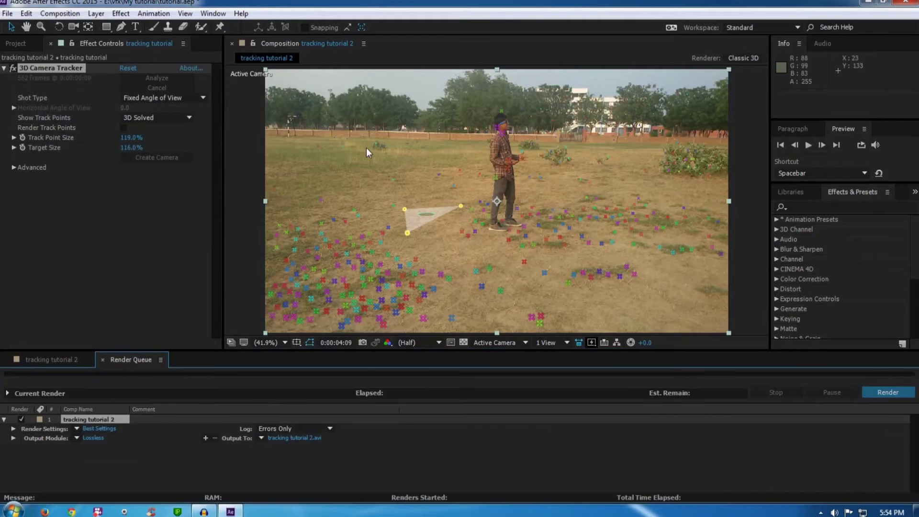
{"action": "left_click", "coordinate": [93, 437]}
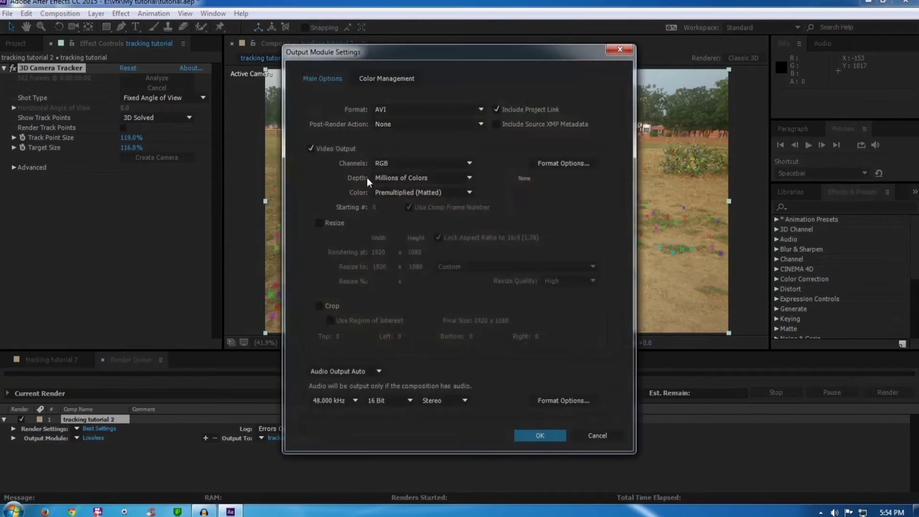
{"action": "left_click", "coordinate": [394, 110]}
{"action": "left_click", "coordinate": [400, 176]}
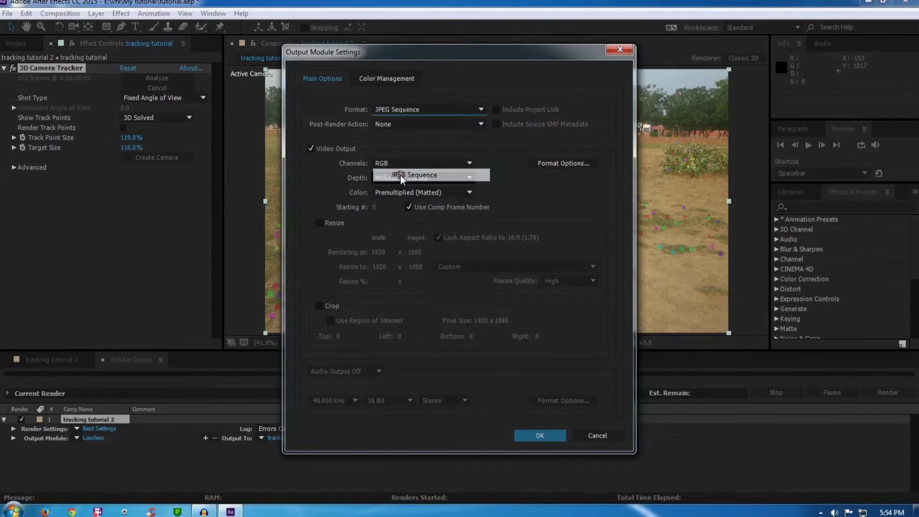
{"action": "left_click", "coordinate": [540, 435]}
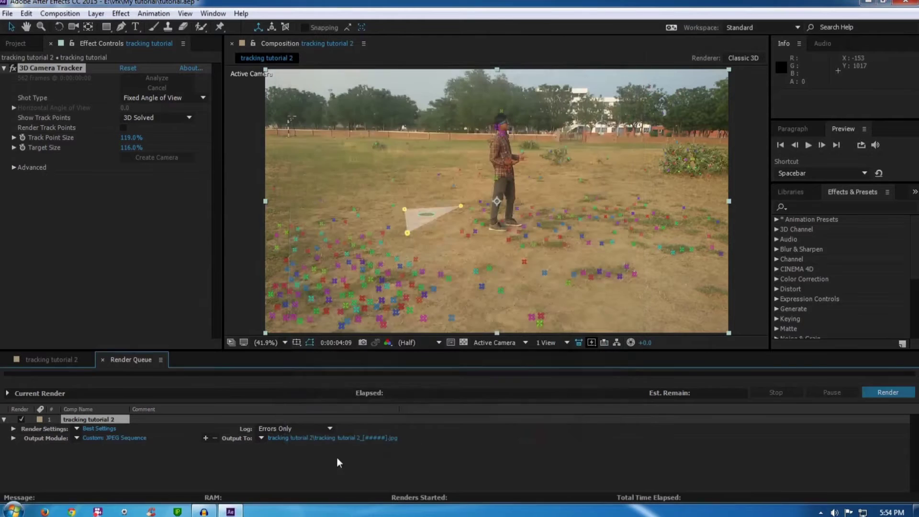
Leave the output location unchanged and close the Render Queue to return to the timeline.
{"action": "left_click", "coordinate": [319, 439]}
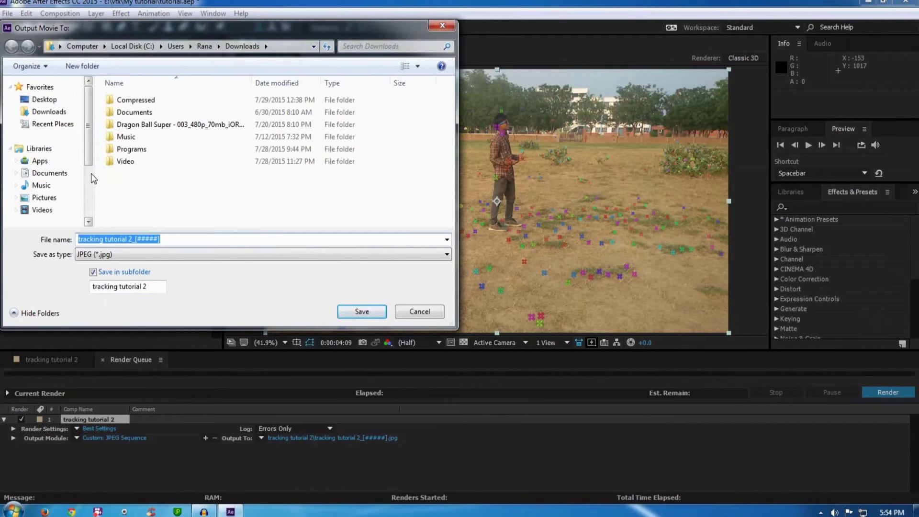
{"action": "left_click", "coordinate": [420, 311]}
{"action": "left_click", "coordinate": [103, 360]}
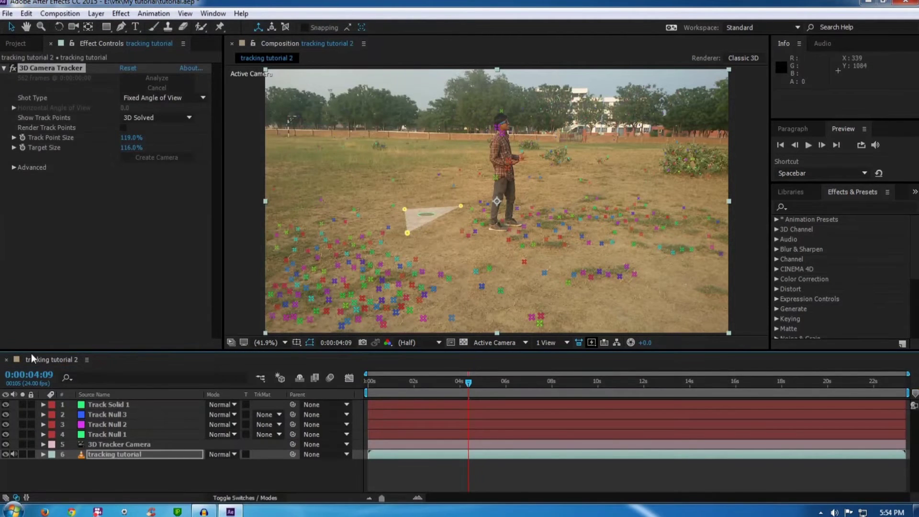
Start a MAXON CINEMA 4D export of the tracked composition.
{"action": "left_click", "coordinate": [87, 43]}
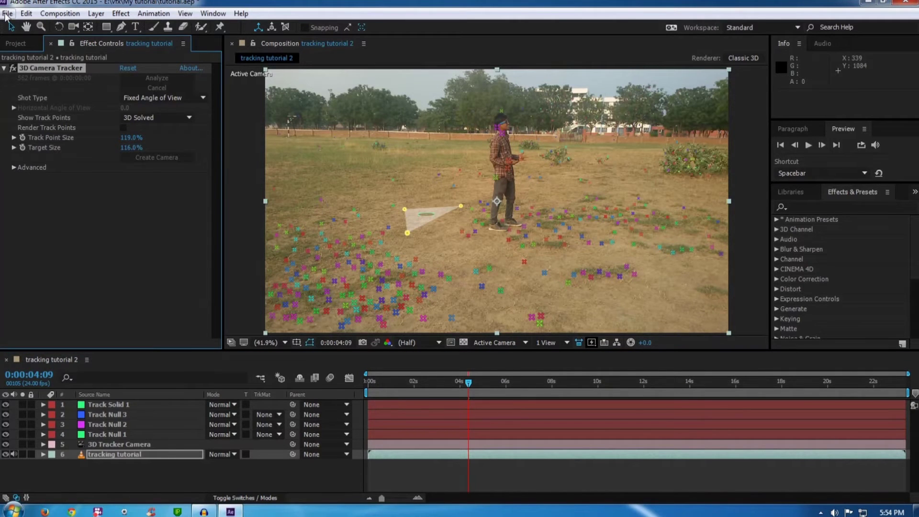
{"action": "left_click", "coordinate": [7, 14]}
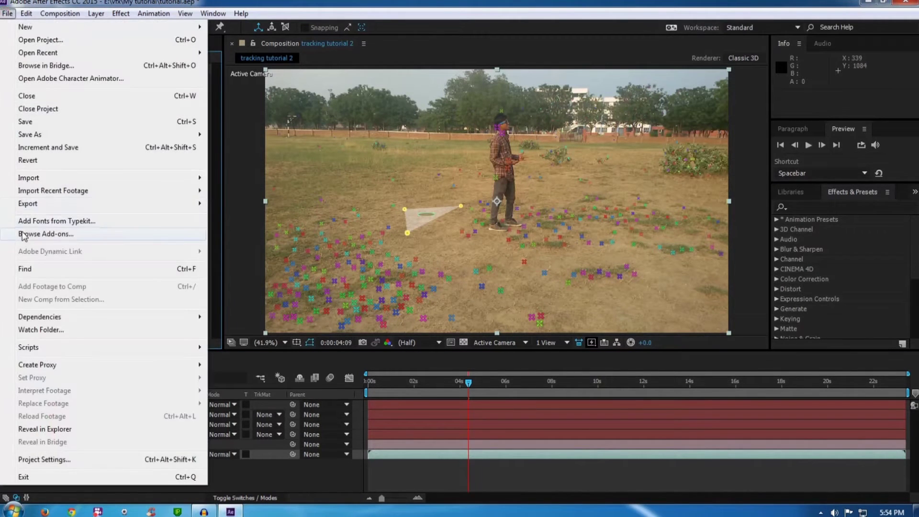
{"action": "mouse_move", "coordinate": [29, 208]}
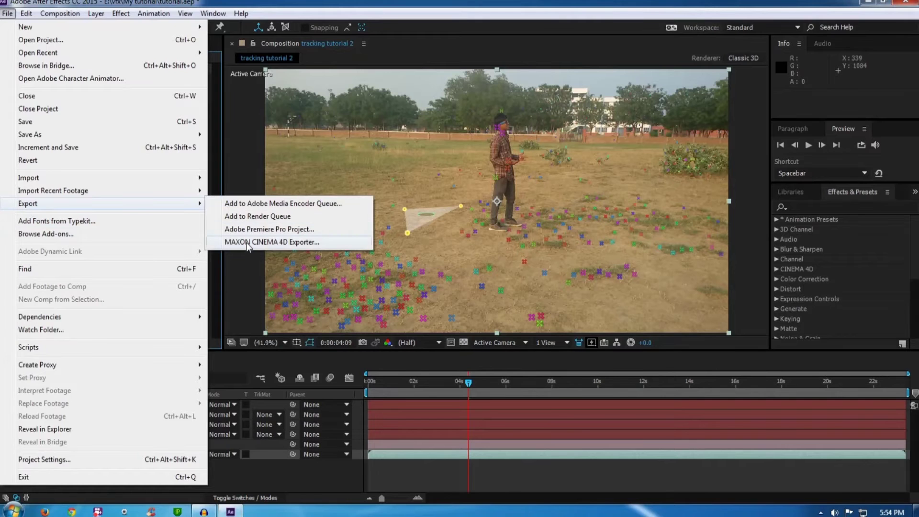
{"action": "left_click", "coordinate": [276, 243]}
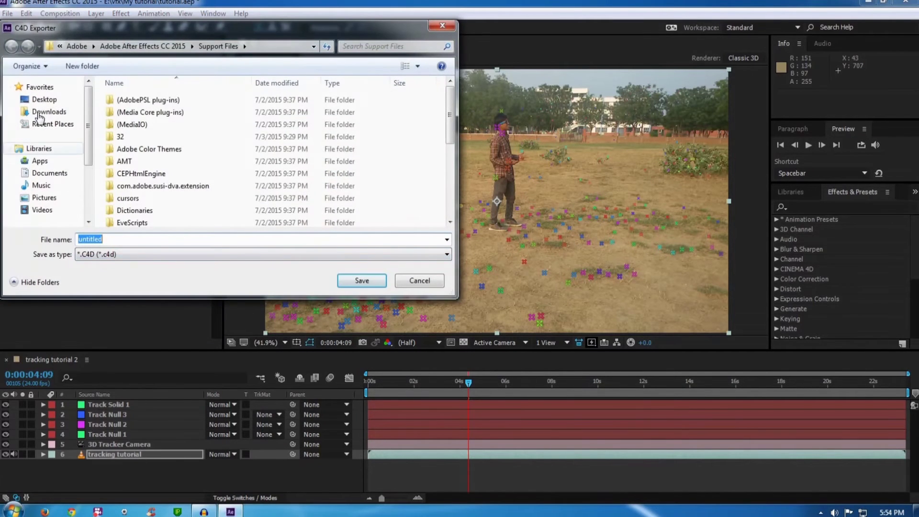
Save the Cinema 4D export to the Desktop as 'tutorial', then deselect the footage layer.
{"action": "left_click", "coordinate": [44, 99]}
{"action": "double_click", "coordinate": [146, 238]}
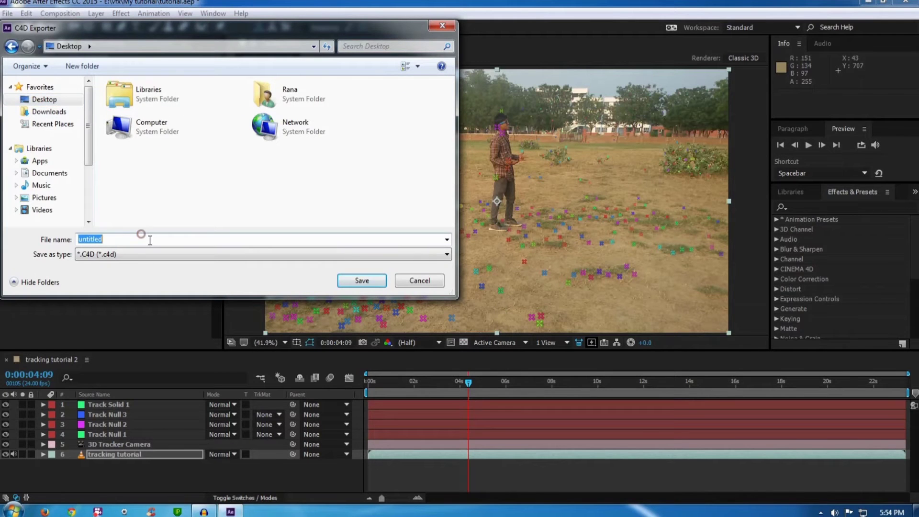
{"action": "type", "text": "tutorai"}
{"action": "key", "text": "BackSpace"}
{"action": "key", "text": "BackSpace"}
{"action": "type", "text": "ial"}
{"action": "key", "text": "Return"}
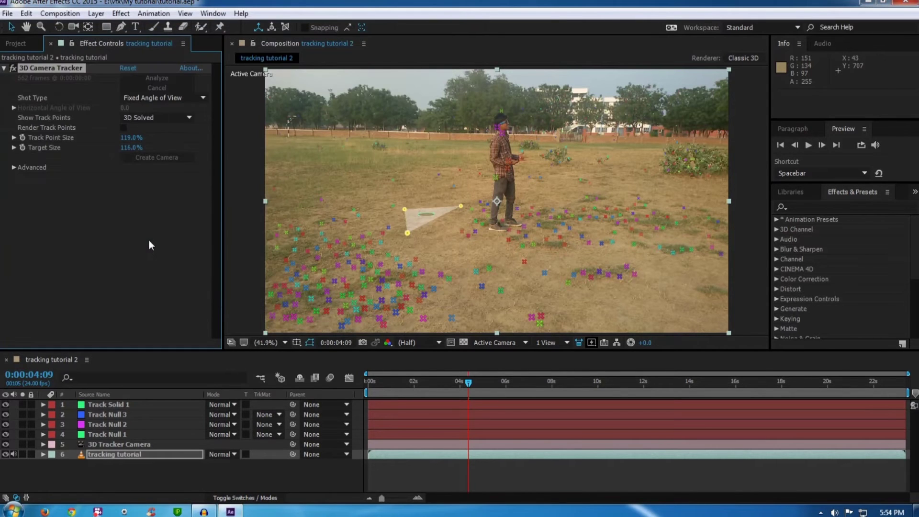
{"action": "left_click", "coordinate": [227, 236]}
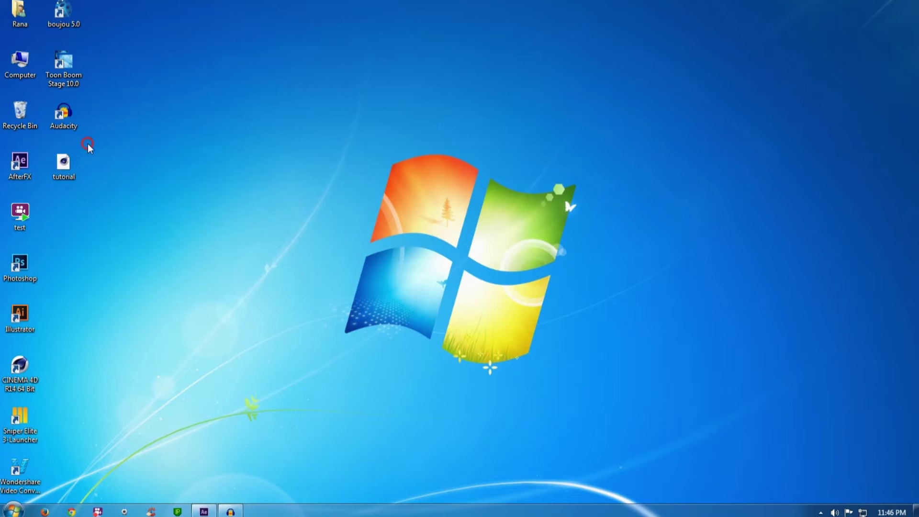
Open tutorial.c4d from the desktop in Cinema 4D.
{"action": "double_click", "coordinate": [64, 165]}
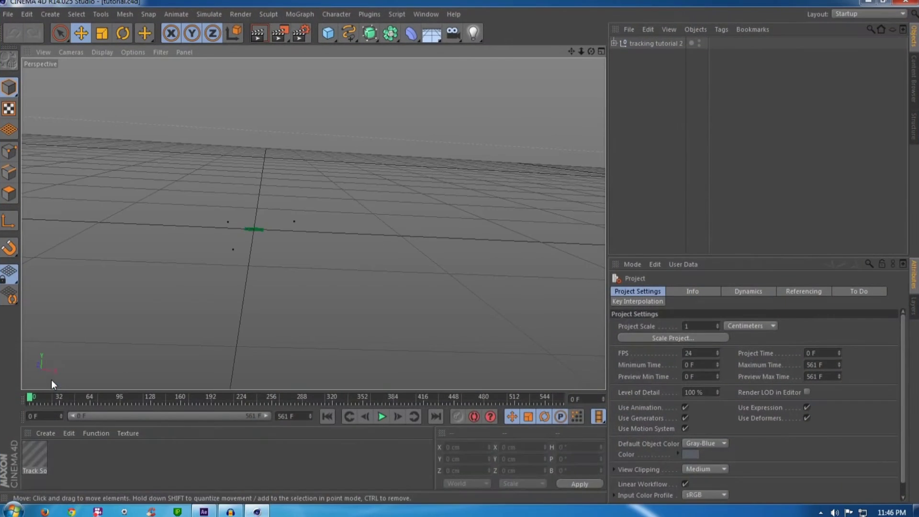
Go to frame 191, expand the tracking tutorial 2 group and delete Track Solid 1.
{"action": "left_click_drag", "start_coordinate": [33, 395], "coordinate": [210, 401]}
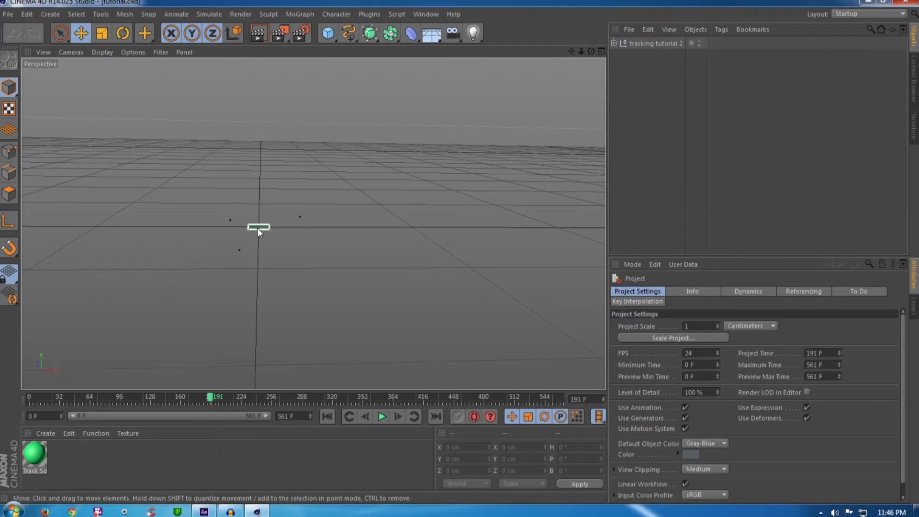
{"action": "left_click", "coordinate": [614, 44]}
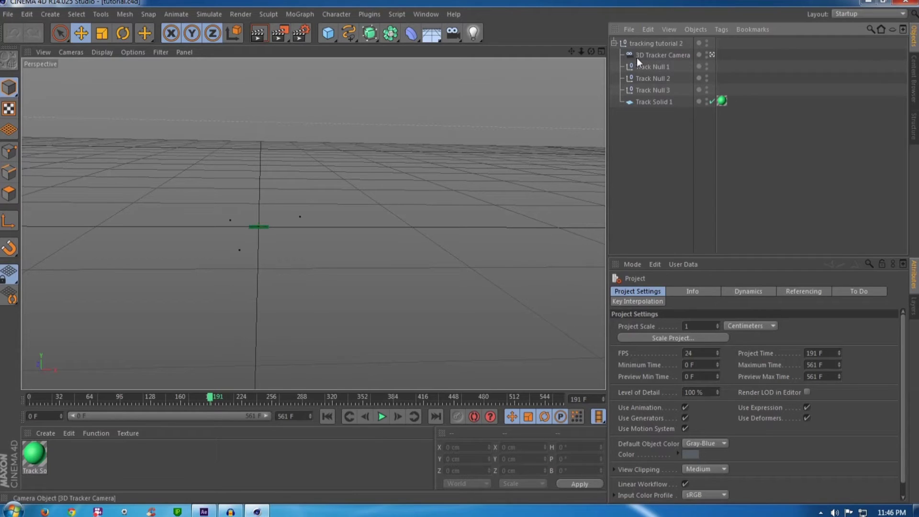
{"action": "left_click", "coordinate": [652, 103]}
{"action": "key", "text": "Delete"}
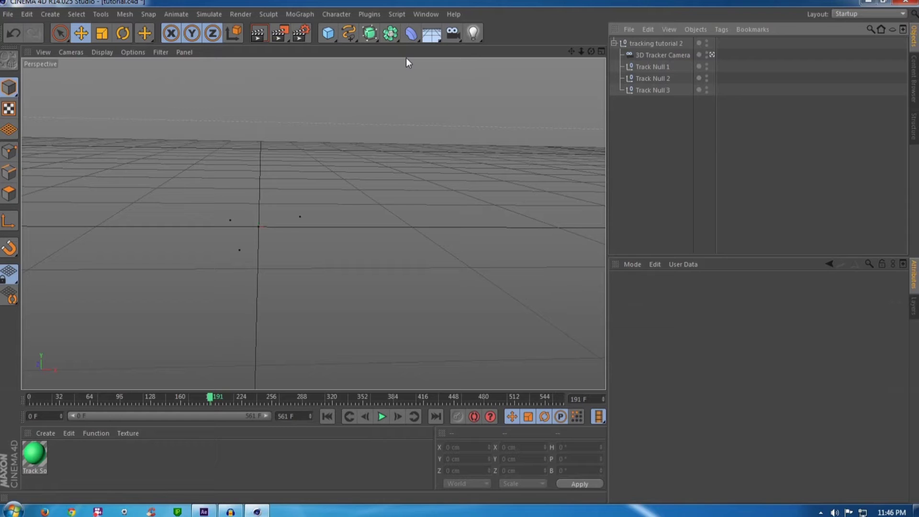
Add a Background object and create a new material Mat for editing.
{"action": "left_click", "coordinate": [431, 34]}
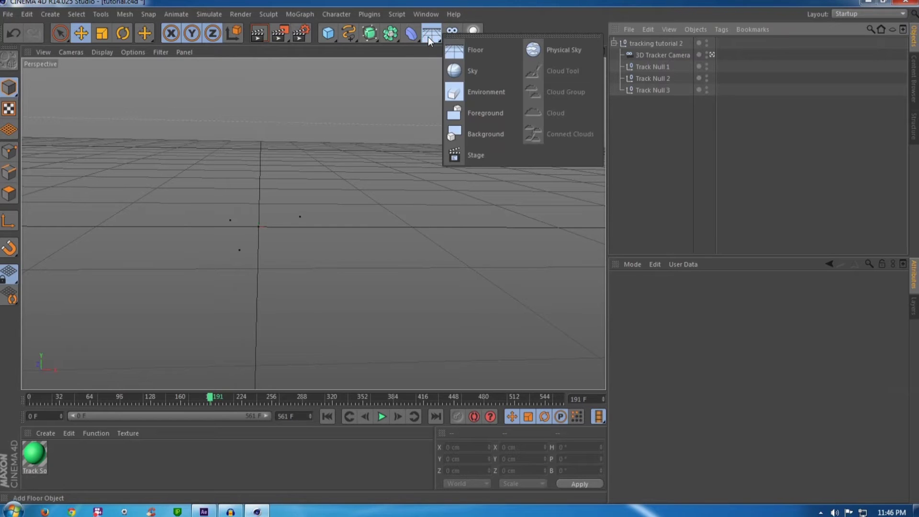
{"action": "left_click", "coordinate": [475, 132]}
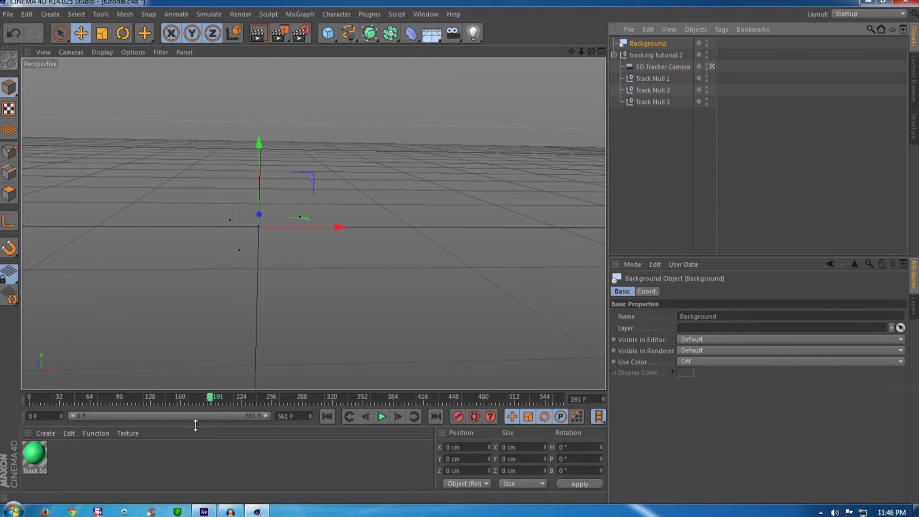
{"action": "double_click", "coordinate": [194, 461]}
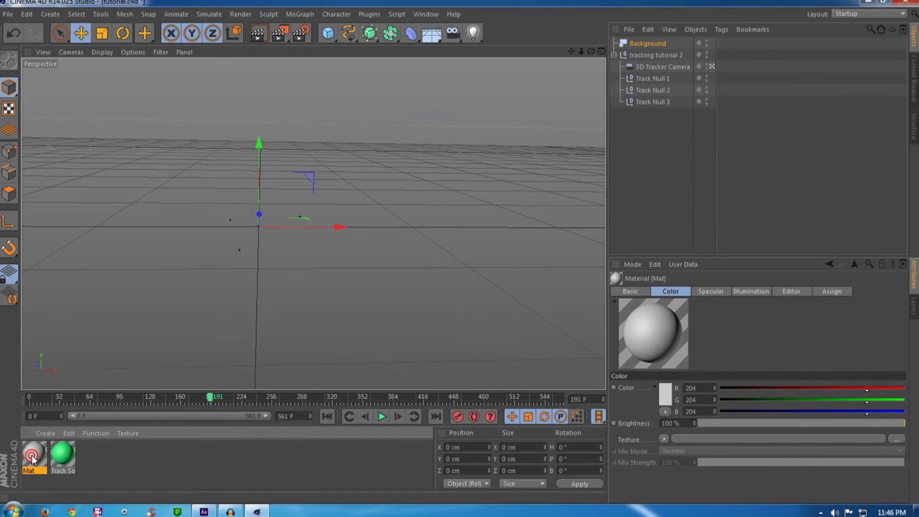
{"action": "double_click", "coordinate": [32, 457]}
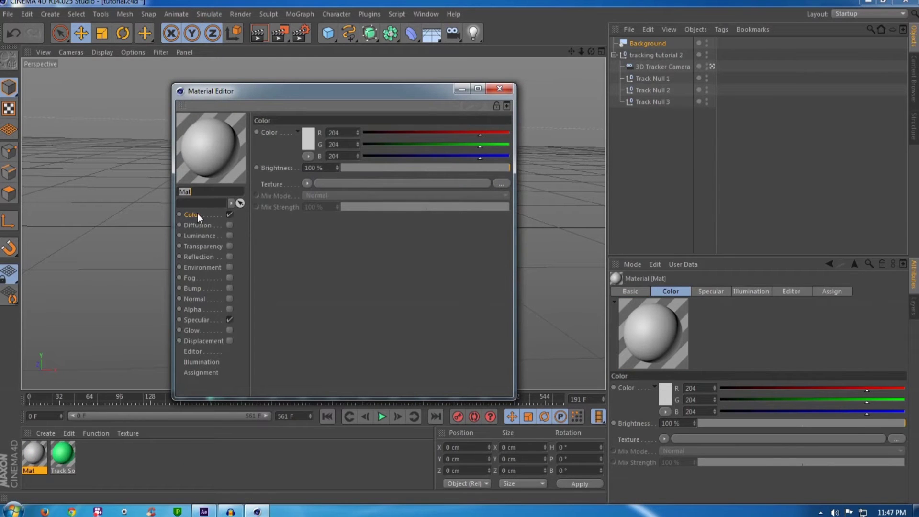
Load the first footage frame as Mat's Color texture without copying it to the project.
{"action": "left_click", "coordinate": [306, 183]}
{"action": "left_click", "coordinate": [313, 207]}
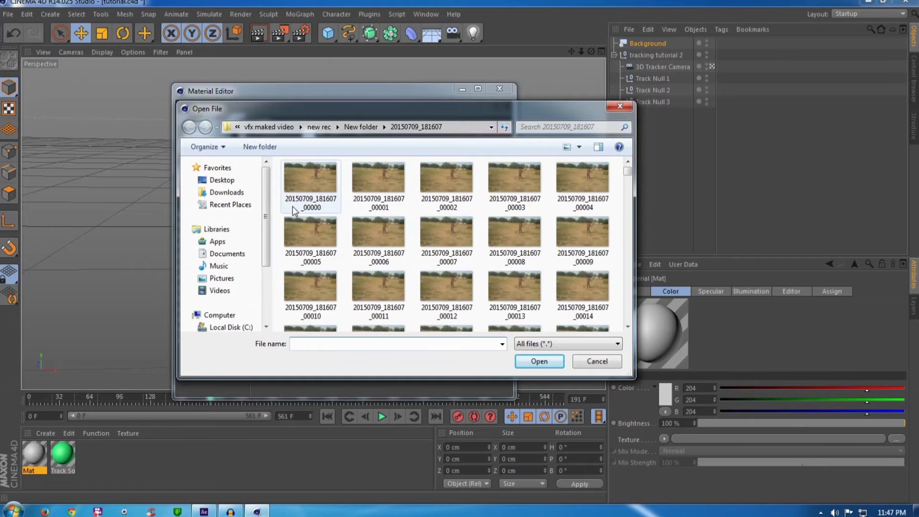
{"action": "left_click", "coordinate": [302, 182]}
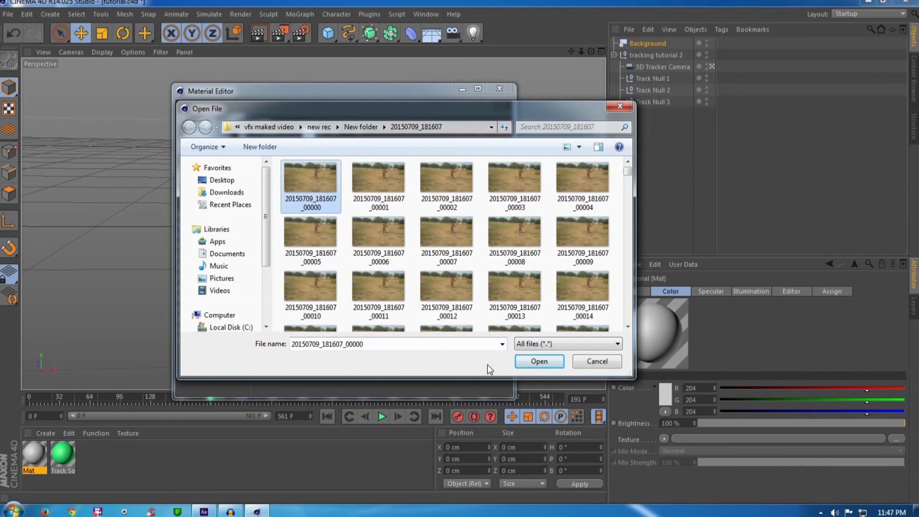
{"action": "left_click", "coordinate": [537, 361]}
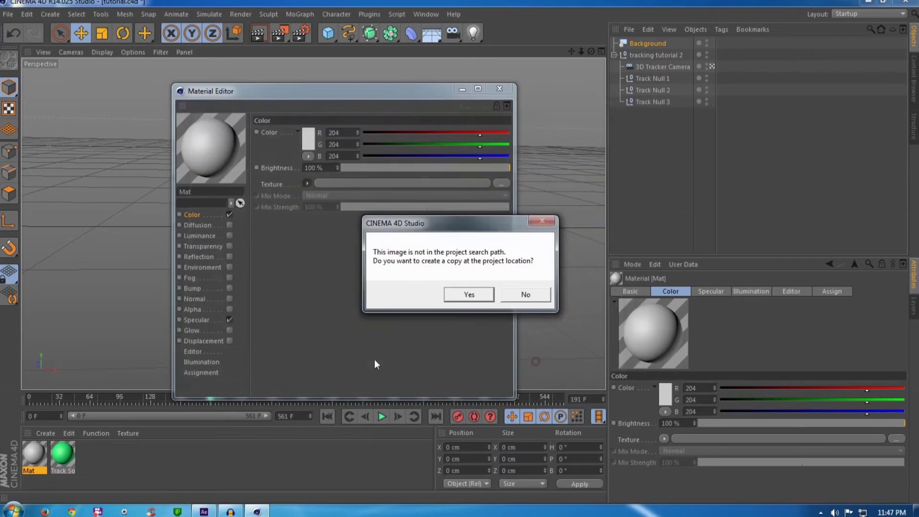
{"action": "left_click", "coordinate": [532, 295]}
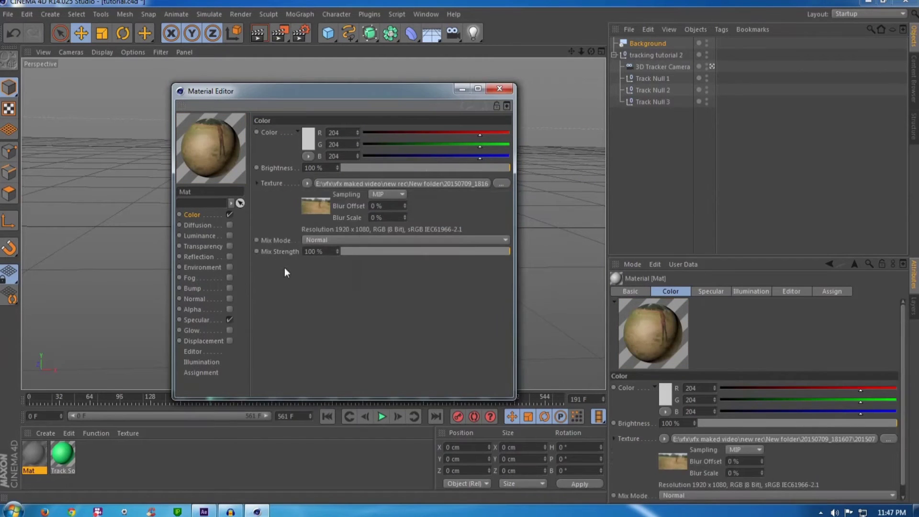
Calculate the texture animation so the sequence runs to frame 561 at 24 fps.
{"action": "left_click", "coordinate": [317, 208]}
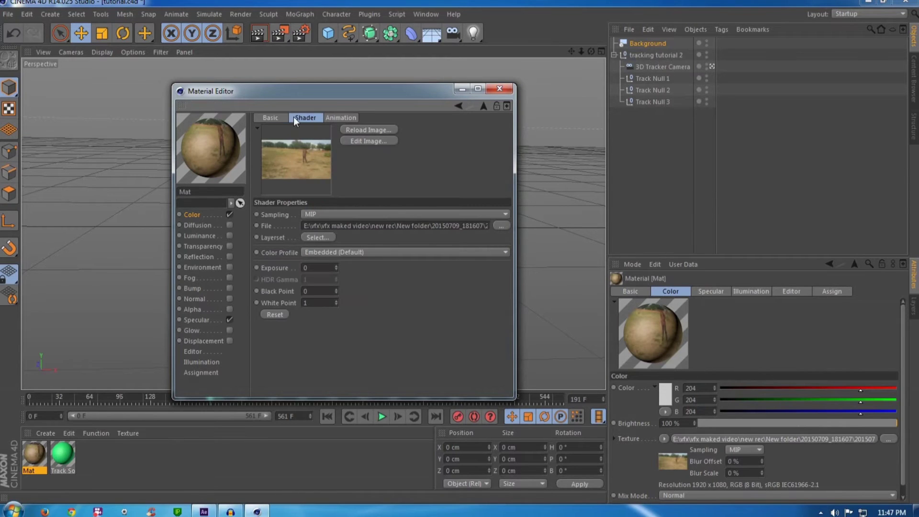
{"action": "left_click", "coordinate": [344, 117]}
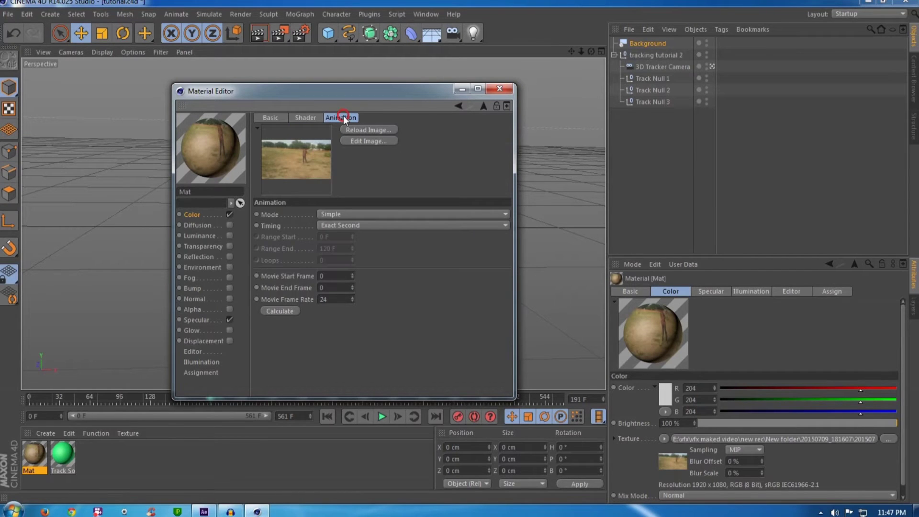
{"action": "left_click", "coordinate": [280, 311]}
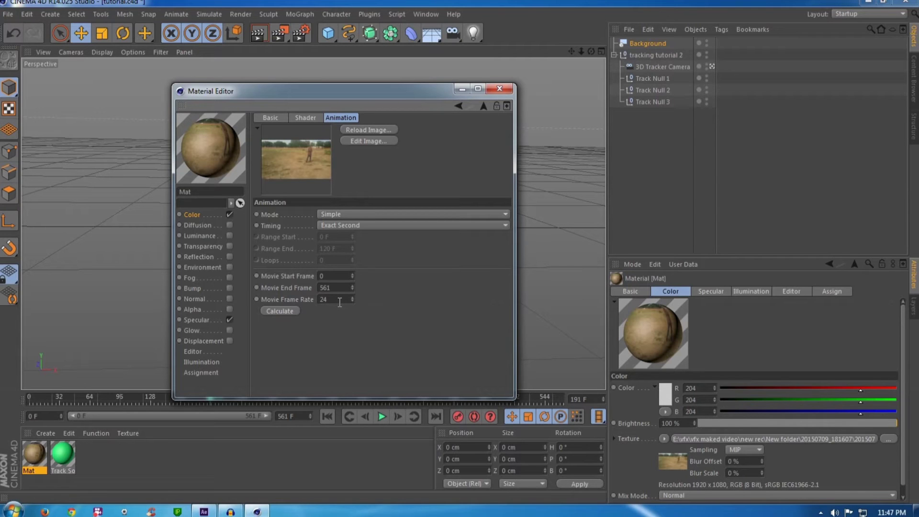
{"action": "left_click", "coordinate": [339, 303]}
{"action": "left_click", "coordinate": [331, 323]}
{"action": "left_click", "coordinate": [500, 90]}
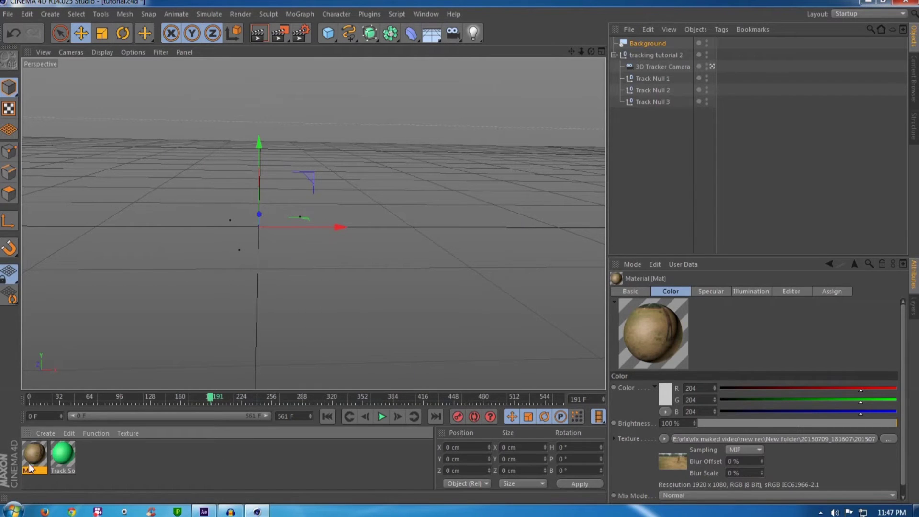
Apply Mat to the Background object and rewind the timeline to frame 0.
{"action": "left_click_drag", "start_coordinate": [34, 459], "coordinate": [651, 42]}
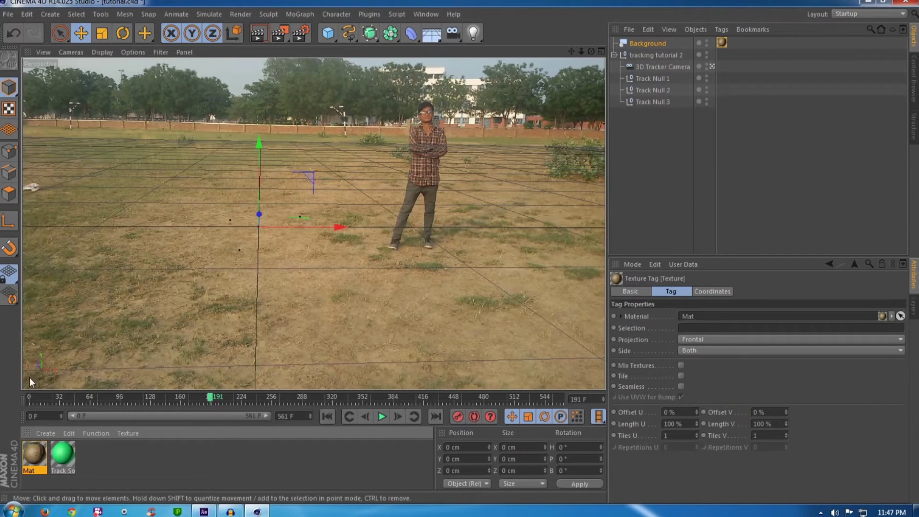
{"action": "left_click_drag", "start_coordinate": [209, 399], "coordinate": [16, 405]}
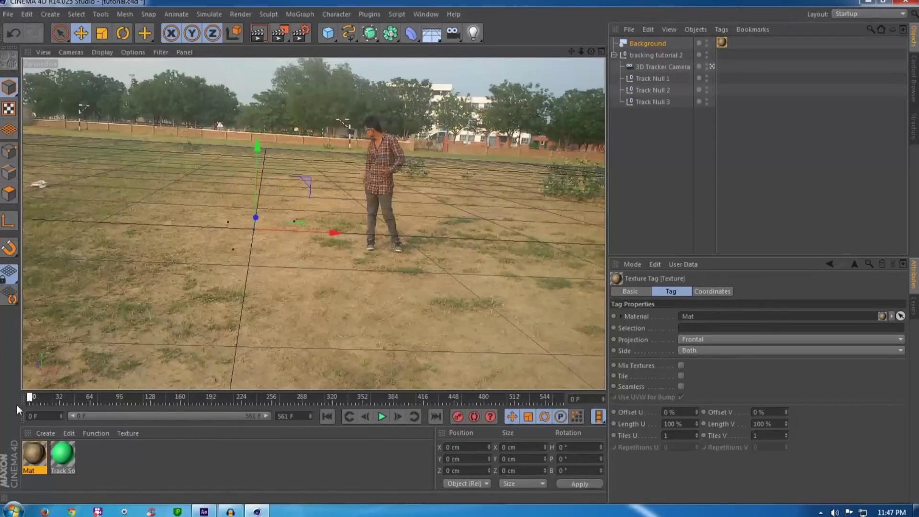
Add a Plane object to the scene from the Cube primitives flyout.
{"action": "left_click", "coordinate": [328, 35]}
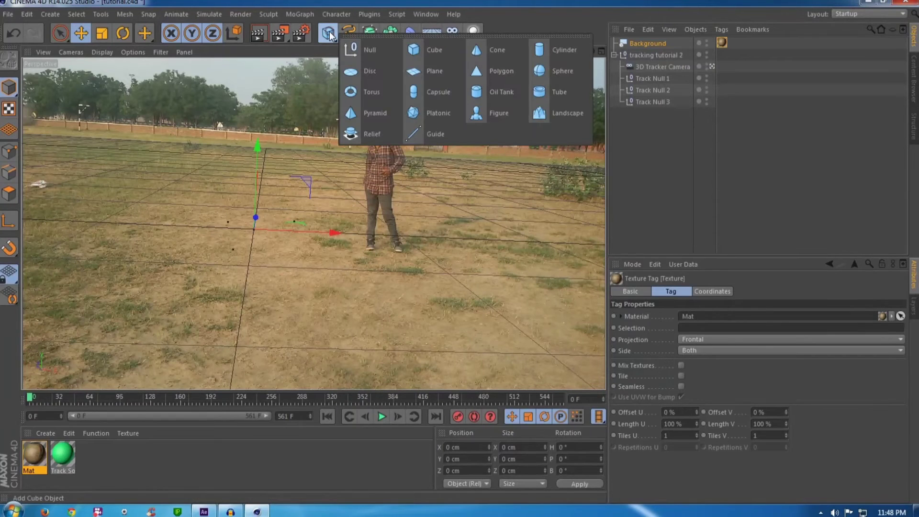
{"action": "left_click", "coordinate": [434, 74]}
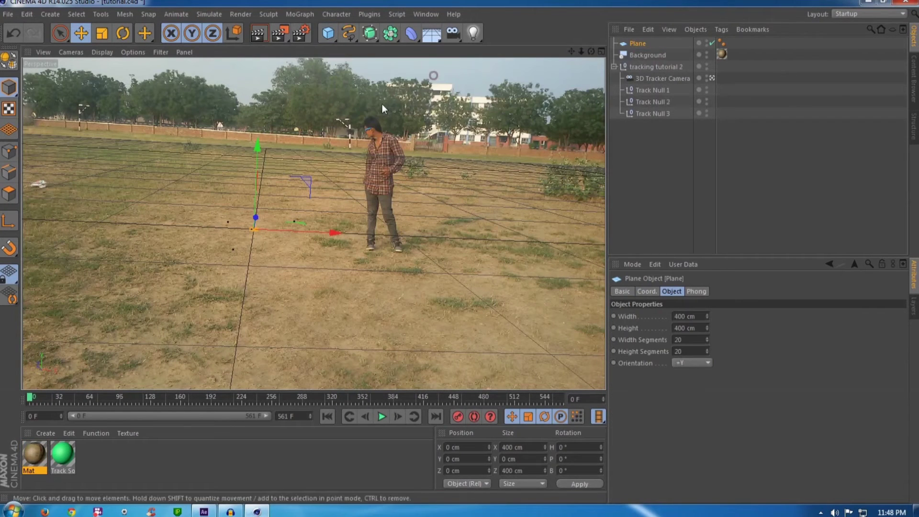
{"action": "left_click", "coordinate": [102, 35]}
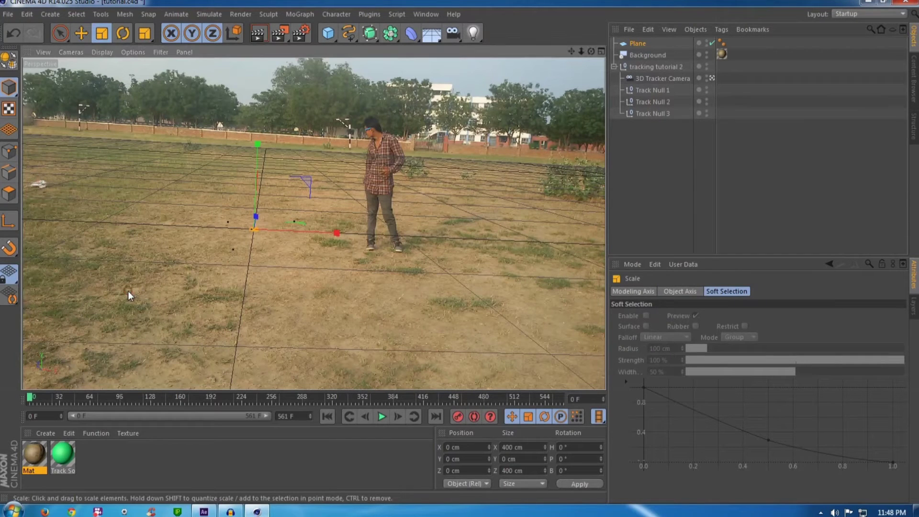
{"action": "left_click_drag", "start_coordinate": [127, 291], "coordinate": [166, 300]}
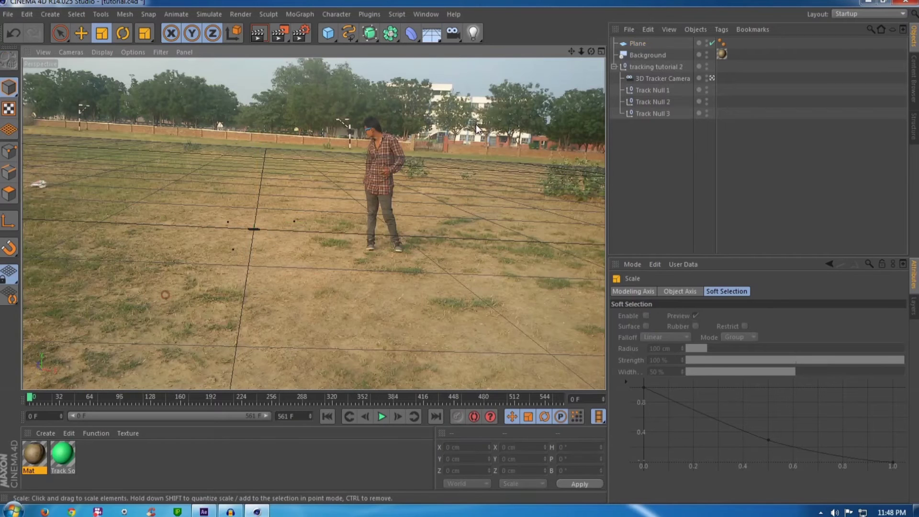
{"action": "left_click", "coordinate": [253, 229]}
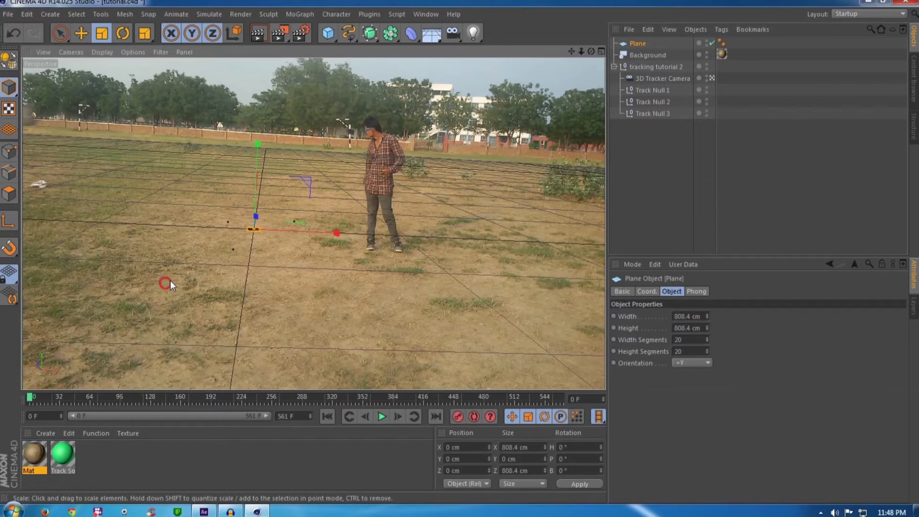
{"action": "left_click", "coordinate": [209, 305]}
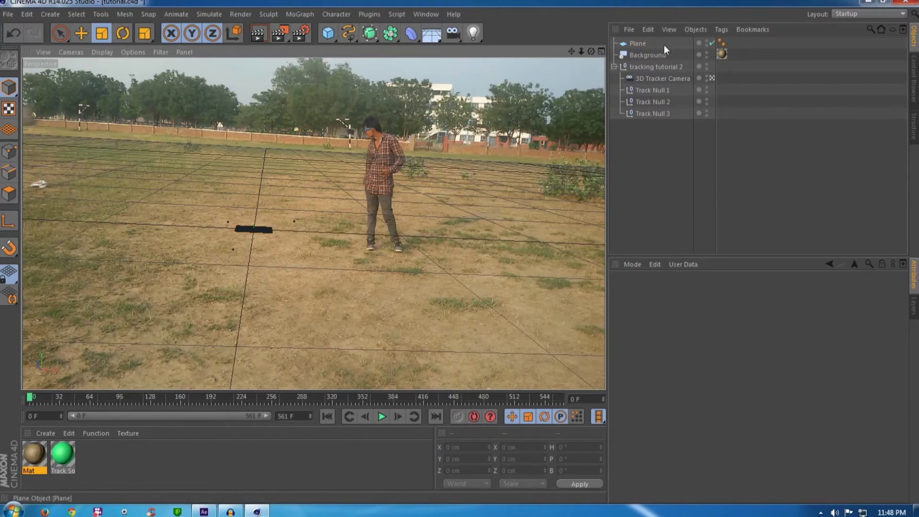
Scale the Plane to about 74097.861 cm square and drag the Mat material onto it.
{"action": "left_click", "coordinate": [637, 43]}
{"action": "left_click_drag", "start_coordinate": [366, 210], "coordinate": [397, 212]}
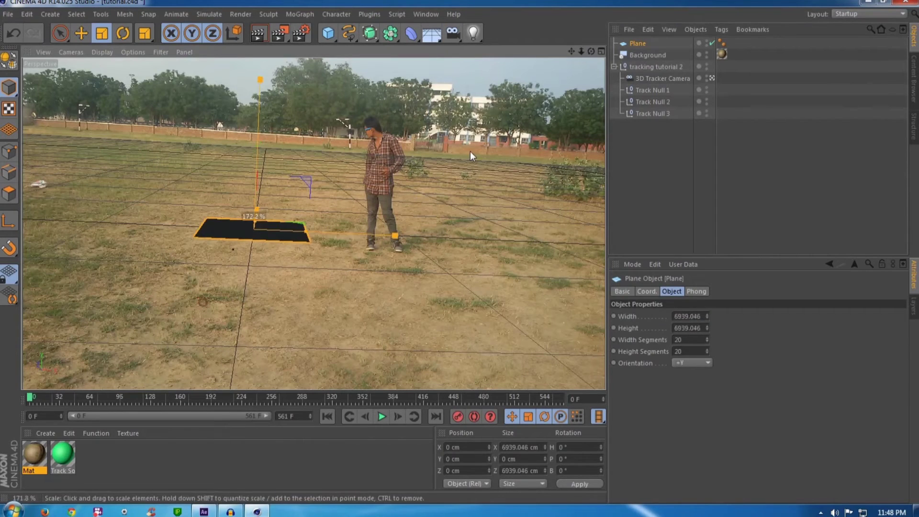
{"action": "left_click", "coordinate": [169, 331]}
{"action": "left_click", "coordinate": [637, 43]}
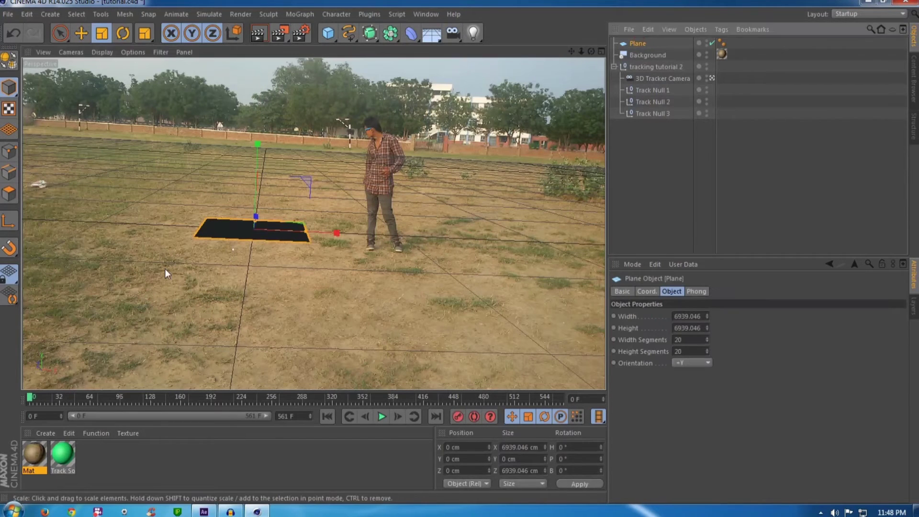
{"action": "left_click_drag", "start_coordinate": [168, 274], "coordinate": [177, 303]}
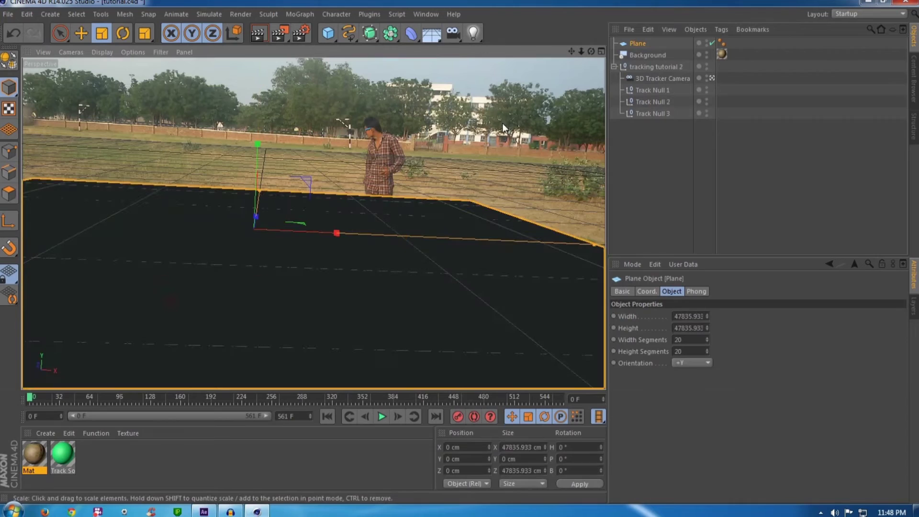
{"action": "left_click_drag", "start_coordinate": [503, 128], "coordinate": [125, 331]}
{"action": "left_click", "coordinate": [36, 459]}
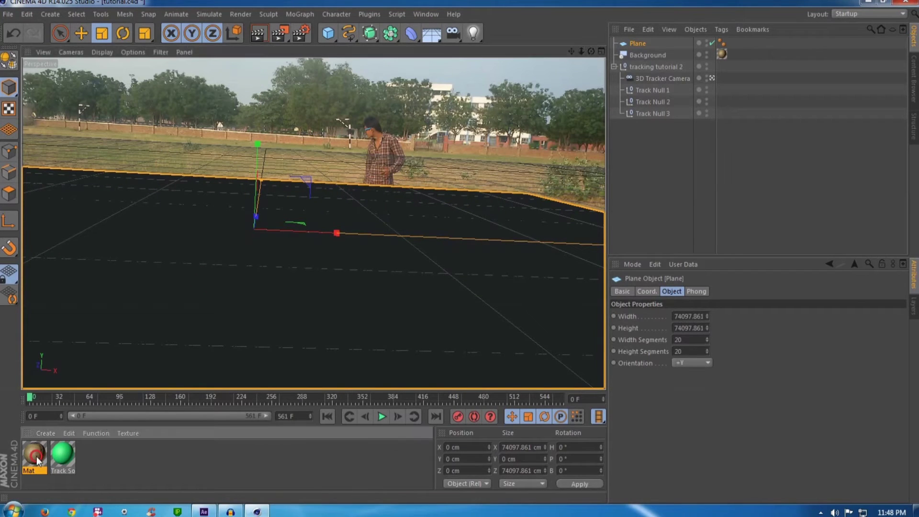
{"action": "left_click_drag", "start_coordinate": [36, 456], "coordinate": [130, 346]}
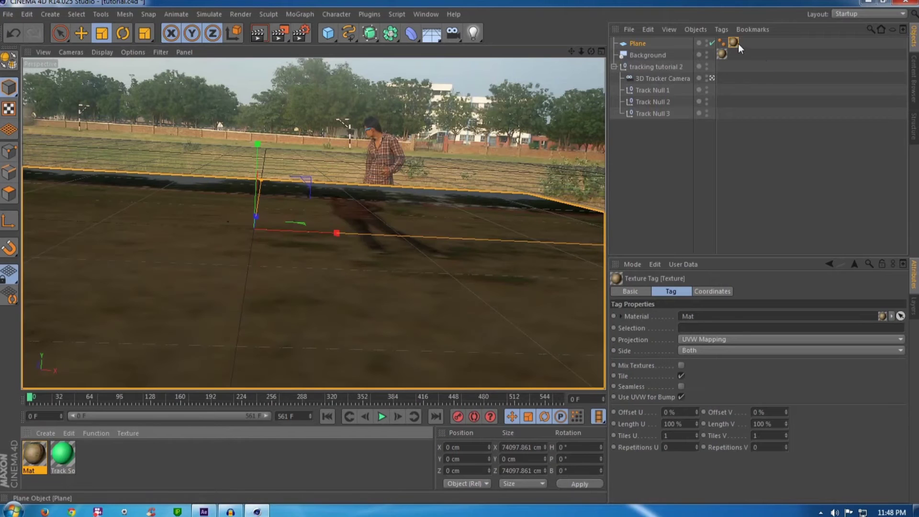
Set the Plane's Mat texture tag projection to Frontal and render the view to check it.
{"action": "left_click", "coordinate": [733, 42]}
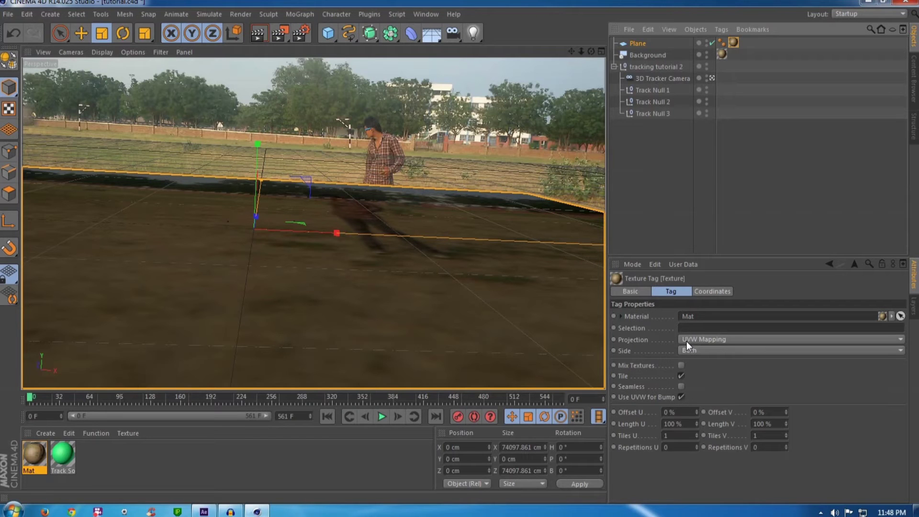
{"action": "left_click", "coordinate": [718, 341]}
{"action": "left_click", "coordinate": [706, 395]}
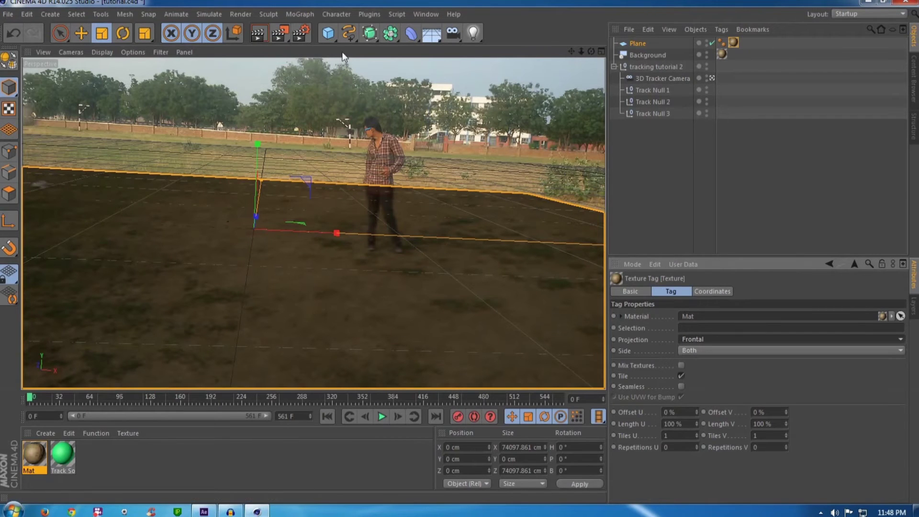
{"action": "left_click", "coordinate": [259, 37]}
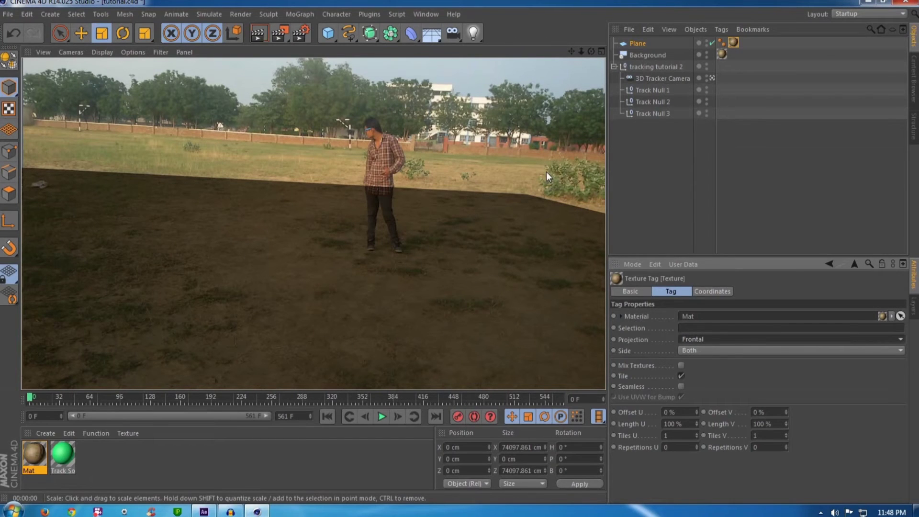
Give the Plane a Compositing tag with Self Shadowing off and Compositing Background on, then test-render.
{"action": "right_click", "coordinate": [636, 44]}
{"action": "mouse_move", "coordinate": [651, 52]}
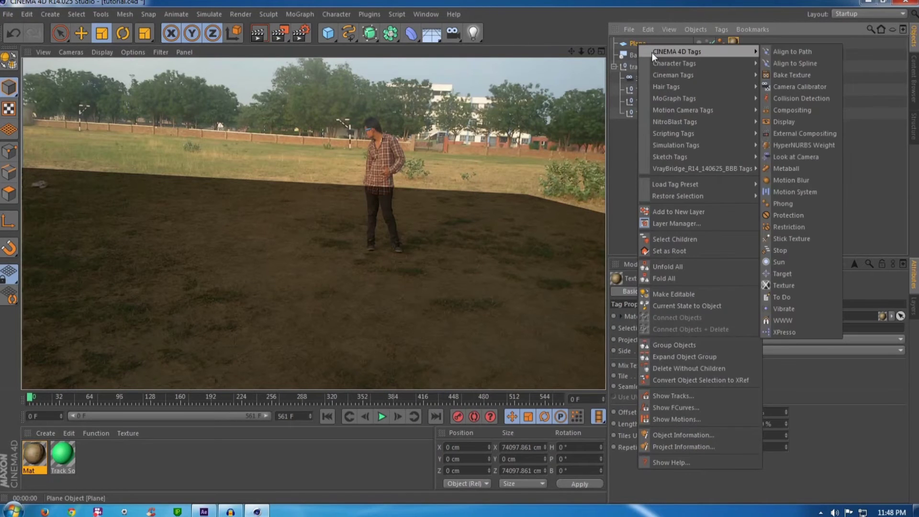
{"action": "left_click", "coordinate": [811, 109]}
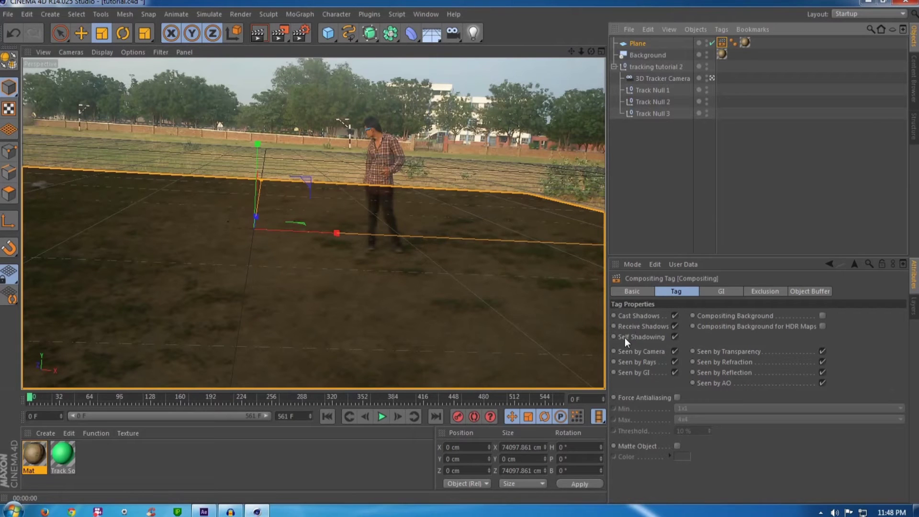
{"action": "left_click", "coordinate": [675, 337]}
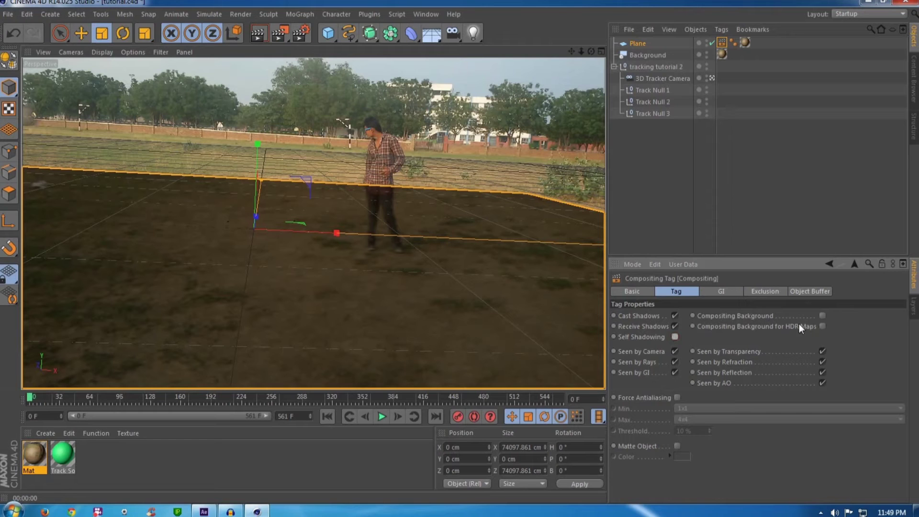
{"action": "left_click", "coordinate": [823, 316]}
{"action": "left_click", "coordinate": [255, 35]}
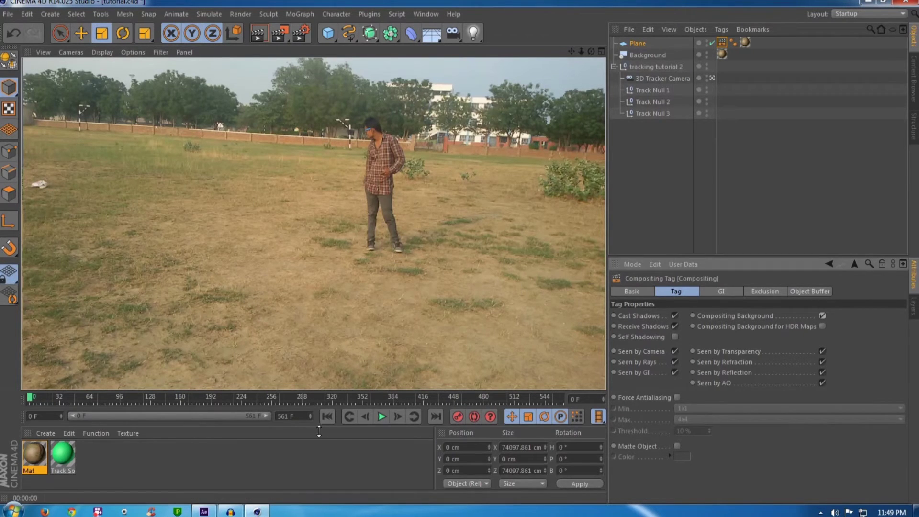
{"action": "left_click", "coordinate": [128, 447]}
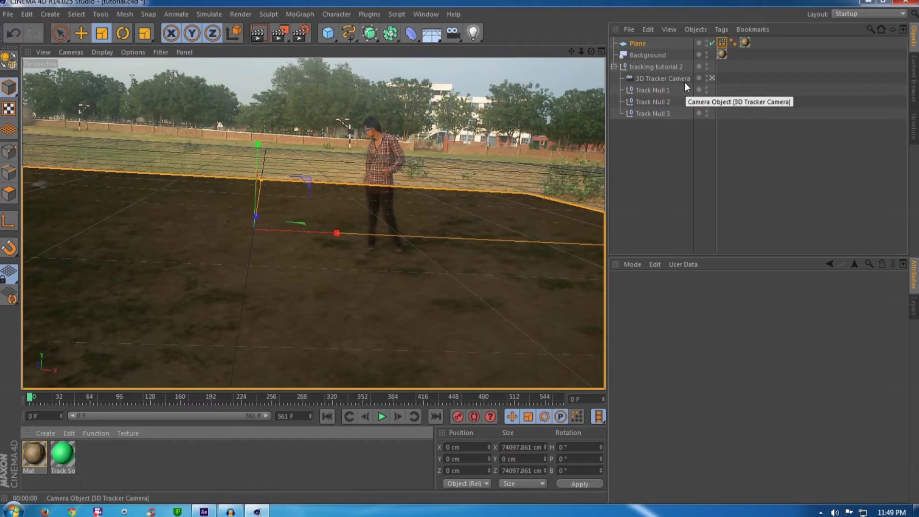
Load the Mini car preset from the Content Browser's Presets > mini car folder.
{"action": "left_click", "coordinate": [913, 75]}
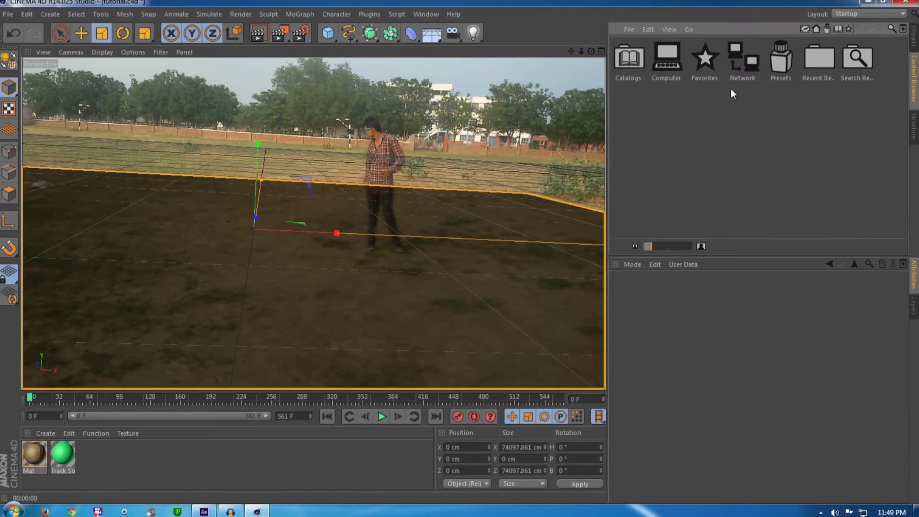
{"action": "double_click", "coordinate": [789, 64]}
{"action": "double_click", "coordinate": [632, 109]}
{"action": "left_click", "coordinate": [670, 67]}
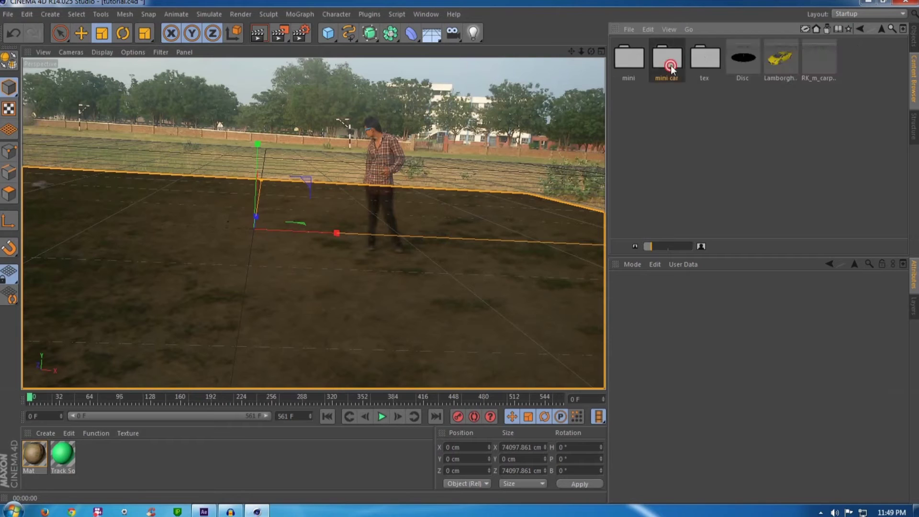
{"action": "double_click", "coordinate": [670, 67]}
{"action": "left_click", "coordinate": [665, 71]}
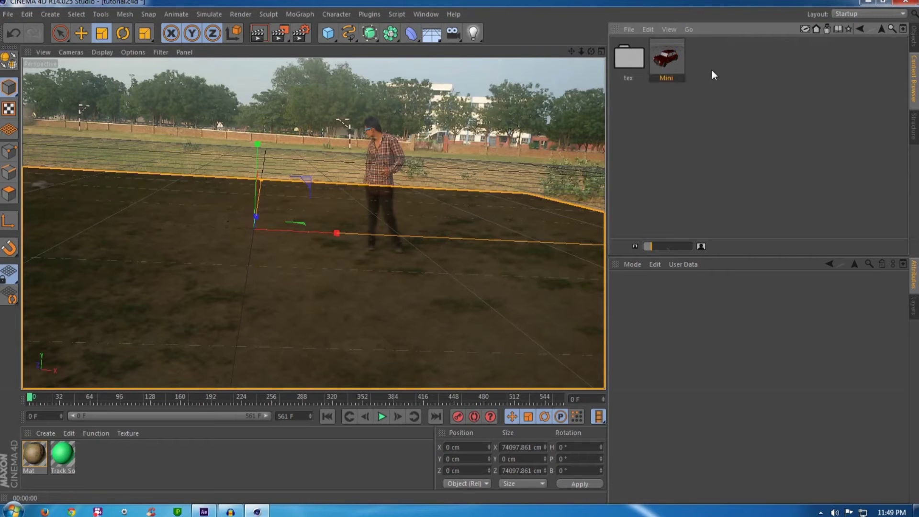
{"action": "double_click", "coordinate": [673, 59]}
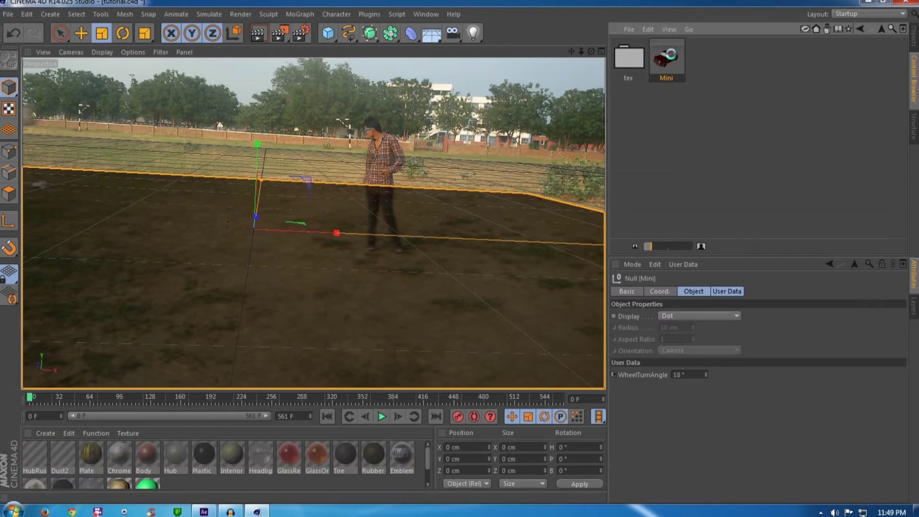
{"action": "left_click", "coordinate": [913, 39]}
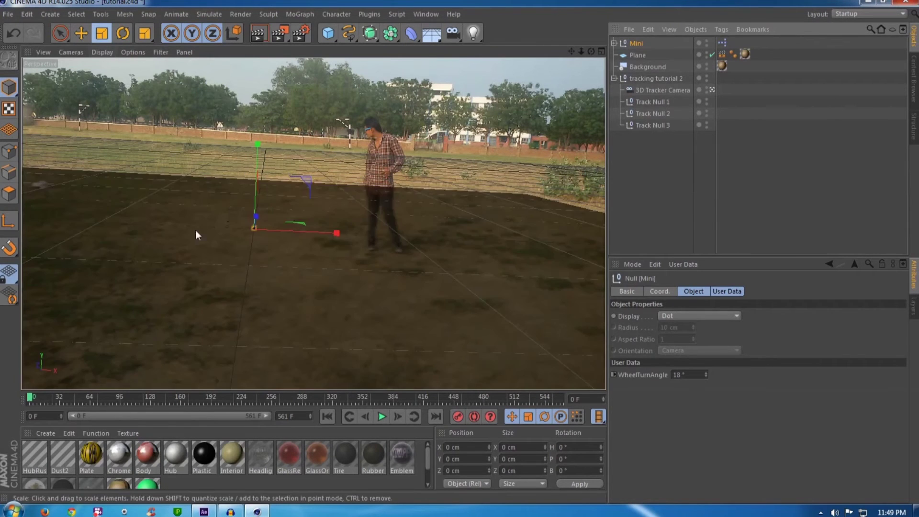
Scale the Mini car up to life size beside the person.
{"action": "left_click_drag", "start_coordinate": [172, 286], "coordinate": [414, 129]}
{"action": "left_click_drag", "start_coordinate": [208, 288], "coordinate": [389, 157]}
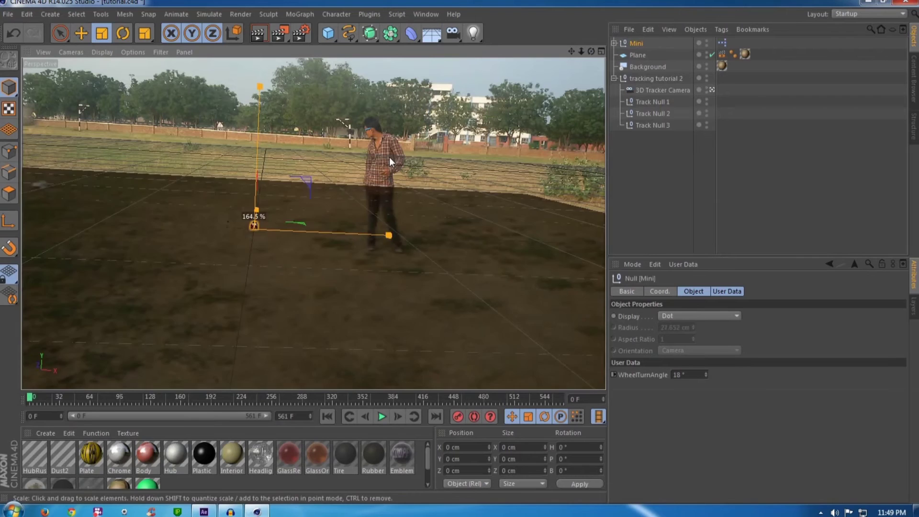
{"action": "left_click_drag", "start_coordinate": [219, 256], "coordinate": [289, 230]}
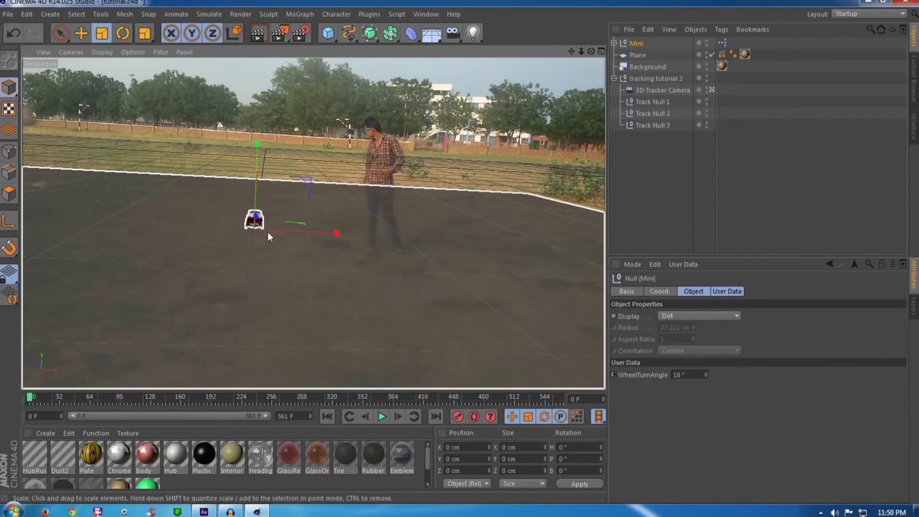
{"action": "left_click_drag", "start_coordinate": [227, 261], "coordinate": [297, 199]}
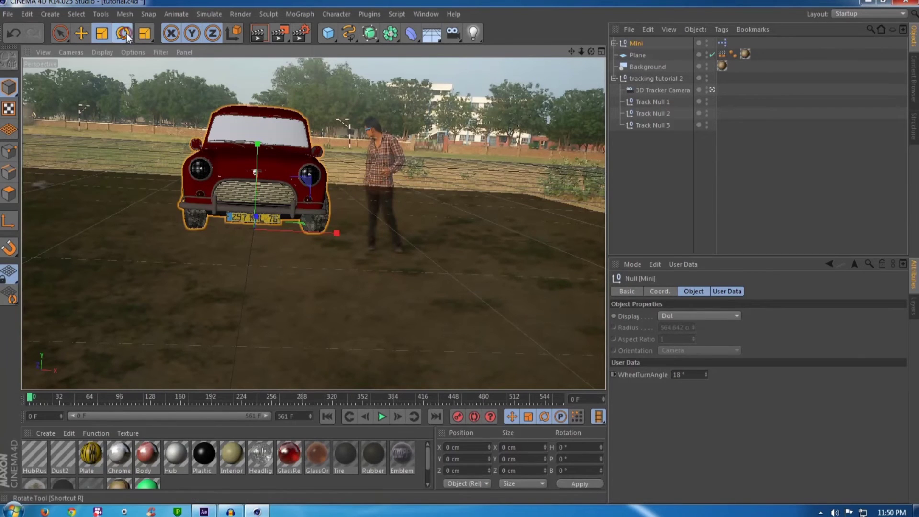
Turn the Mini to H -22.504°, shift the ground plane, and move the car to X -4060.416 cm.
{"action": "left_click", "coordinate": [123, 33]}
{"action": "left_click_drag", "start_coordinate": [235, 238], "coordinate": [205, 236]}
{"action": "left_click", "coordinate": [173, 201]}
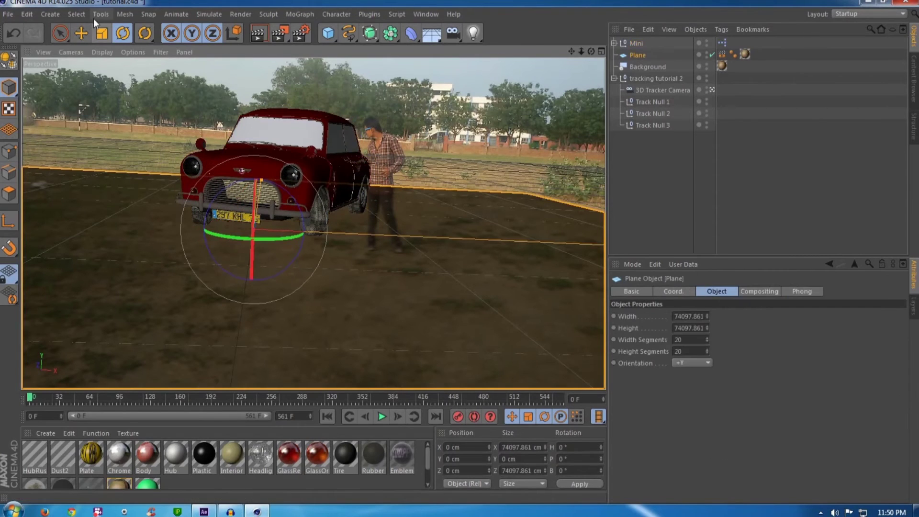
{"action": "left_click", "coordinate": [82, 32]}
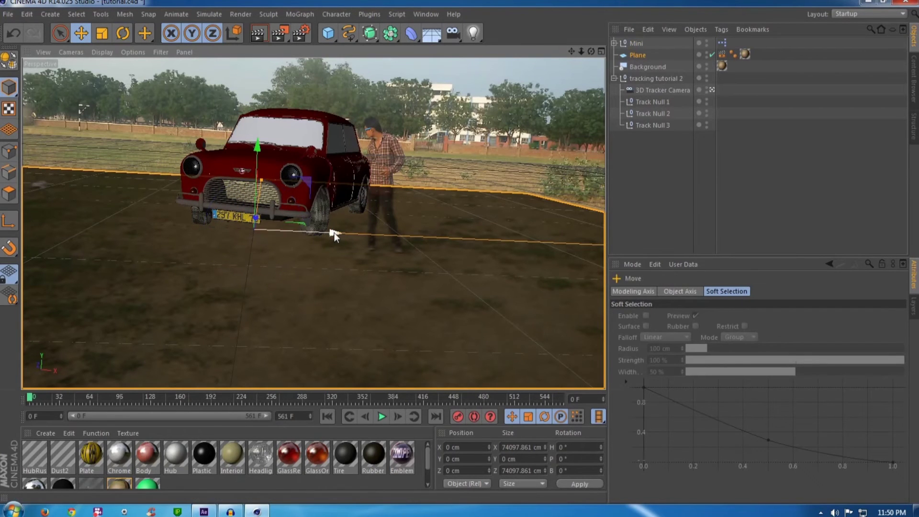
{"action": "left_click_drag", "start_coordinate": [334, 232], "coordinate": [258, 218]}
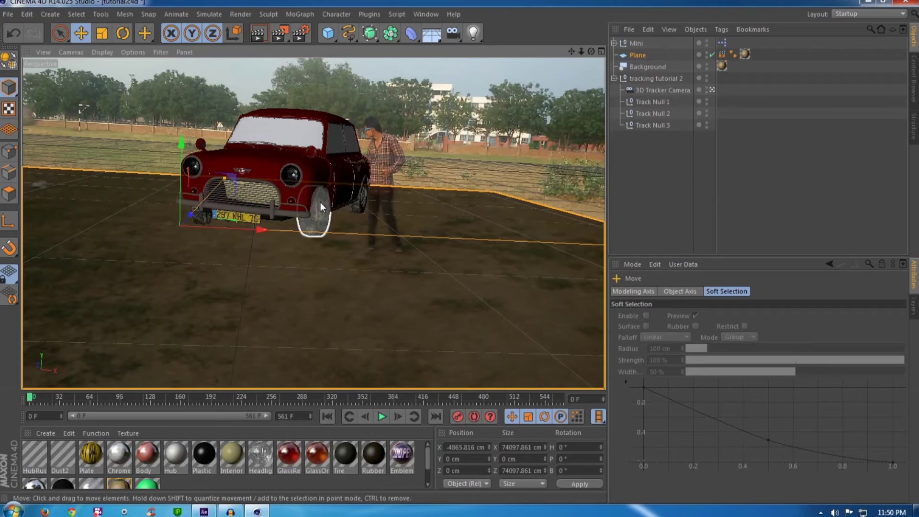
{"action": "left_click", "coordinate": [640, 43]}
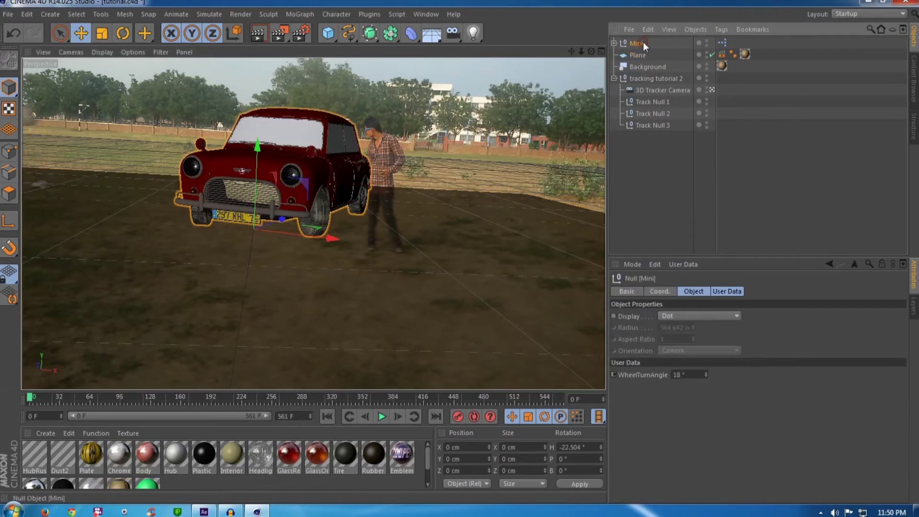
{"action": "left_click_drag", "start_coordinate": [334, 245], "coordinate": [235, 209]}
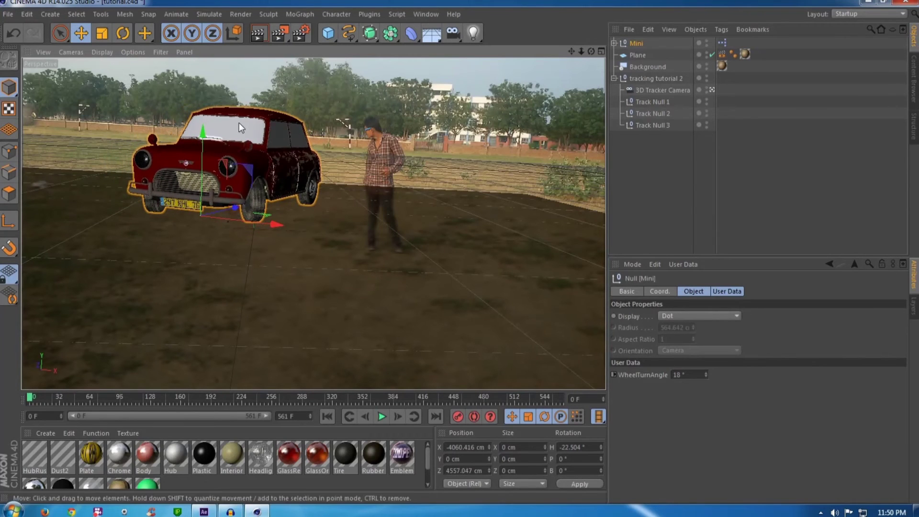
Test-render the car in the footage, then parent Mini under Track Null 2.
{"action": "left_click", "coordinate": [260, 35]}
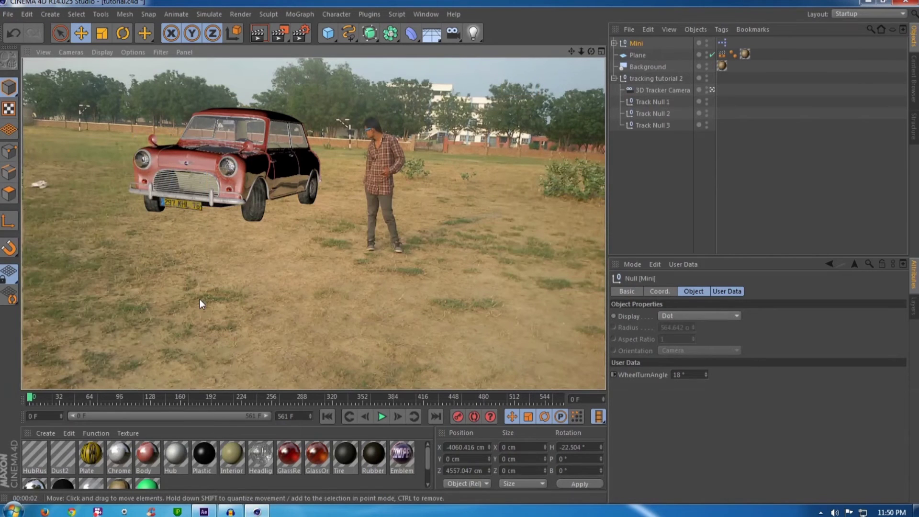
{"action": "left_click", "coordinate": [292, 286]}
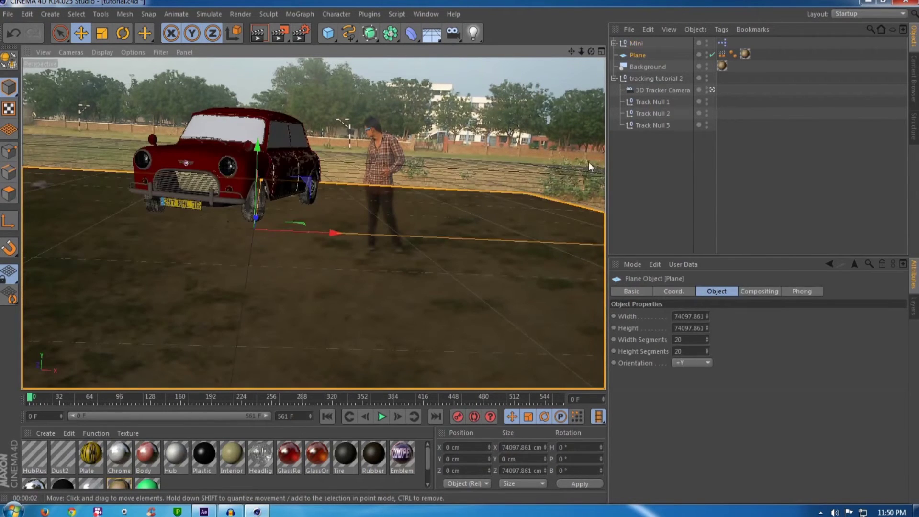
{"action": "left_click", "coordinate": [639, 42]}
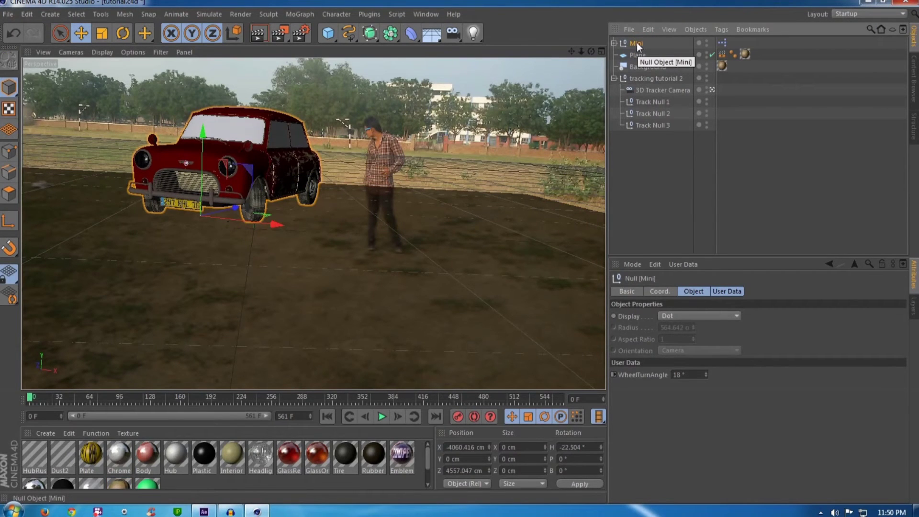
{"action": "left_click_drag", "start_coordinate": [657, 114], "coordinate": [658, 117]}
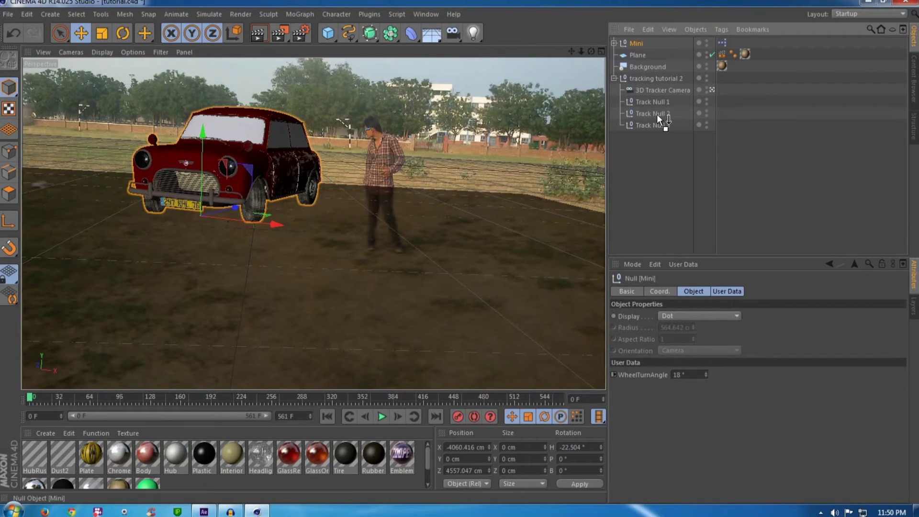
{"action": "left_click_drag", "start_coordinate": [657, 114], "coordinate": [657, 115]}
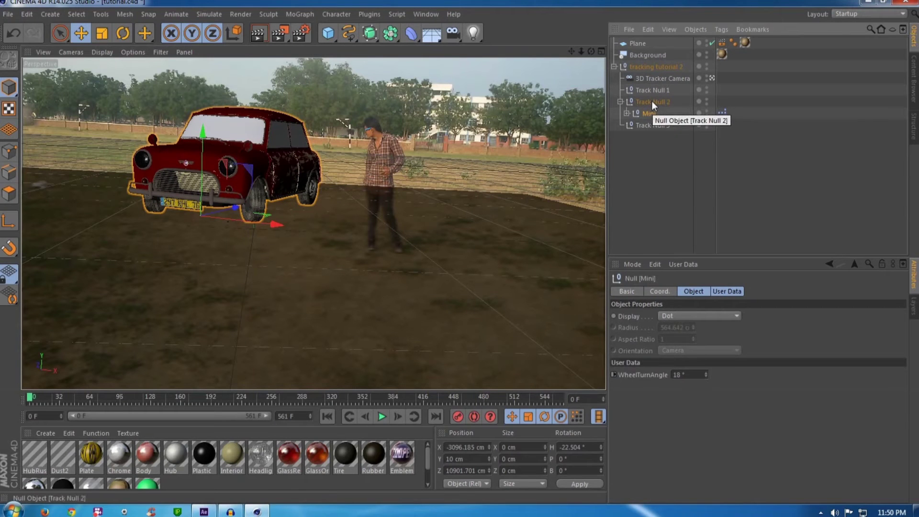
{"action": "left_click", "coordinate": [651, 101]}
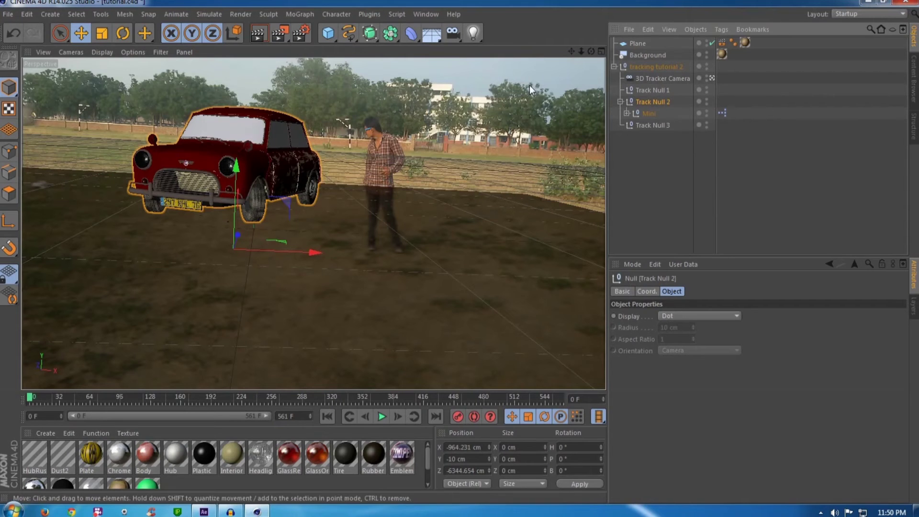
Add an Omni Light raised above the scene and show the four-view layout.
{"action": "left_click", "coordinate": [473, 32]}
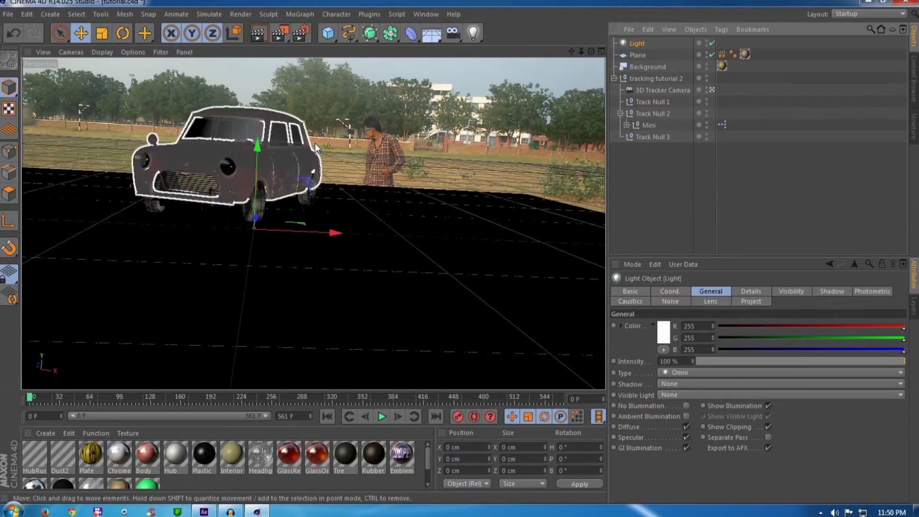
{"action": "left_click_drag", "start_coordinate": [257, 143], "coordinate": [260, 111]}
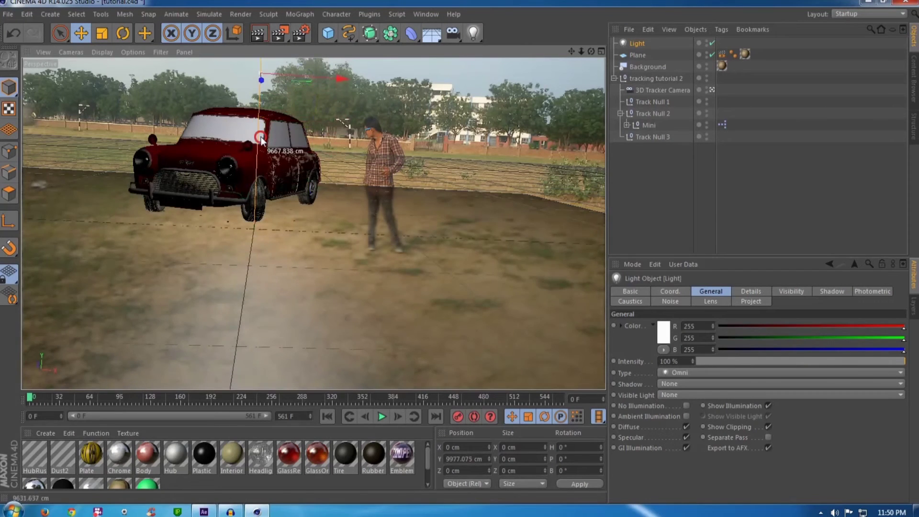
{"action": "left_click", "coordinate": [230, 127]}
{"action": "left_click", "coordinate": [601, 51]}
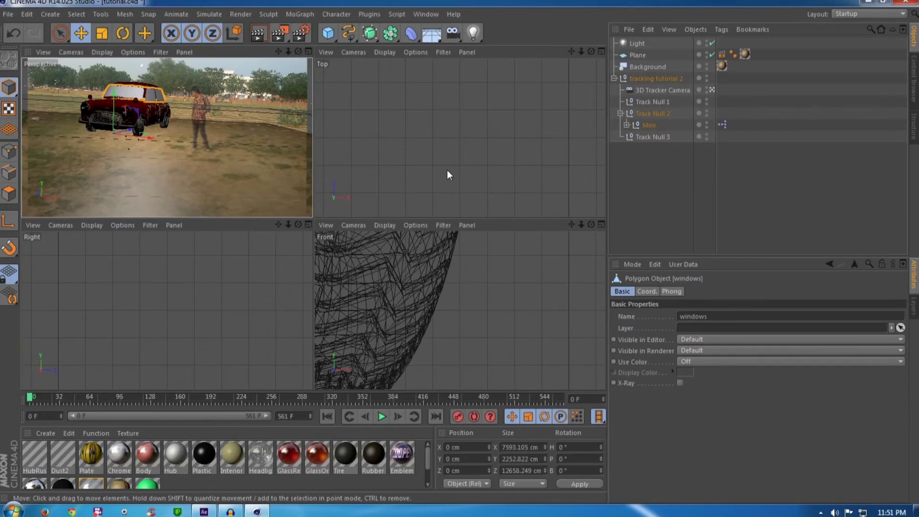
{"action": "left_click", "coordinate": [447, 171]}
{"action": "scroll", "coordinate": [446, 170], "scroll_direction": "down", "scroll_amount": 2}
{"action": "scroll", "coordinate": [444, 180], "scroll_direction": "down", "scroll_amount": 5}
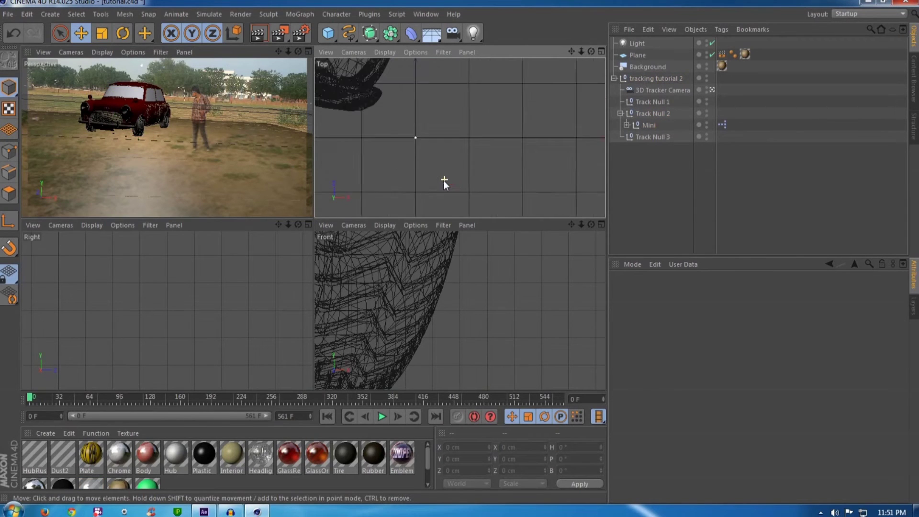
{"action": "scroll", "coordinate": [437, 171], "scroll_direction": "down", "scroll_amount": 2}
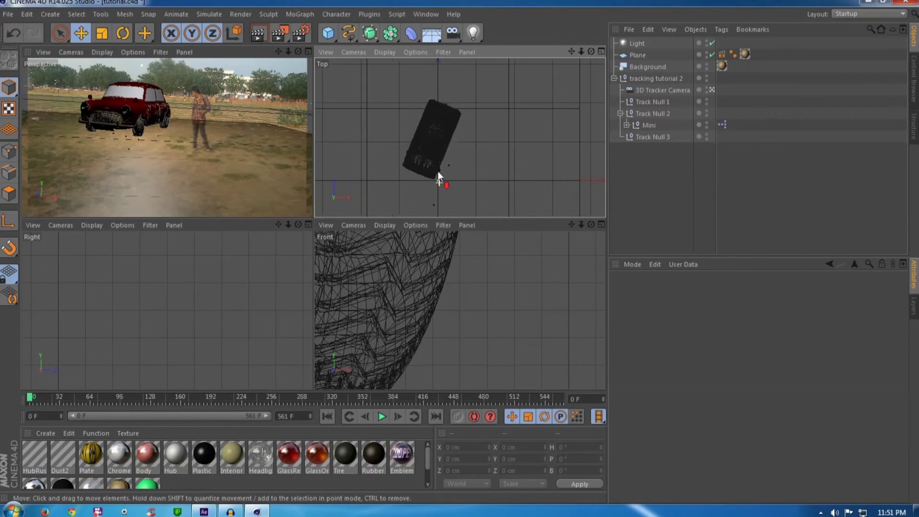
{"action": "scroll", "coordinate": [464, 145], "scroll_direction": "up", "scroll_amount": 1}
{"action": "scroll", "coordinate": [461, 147], "scroll_direction": "down", "scroll_amount": 1}
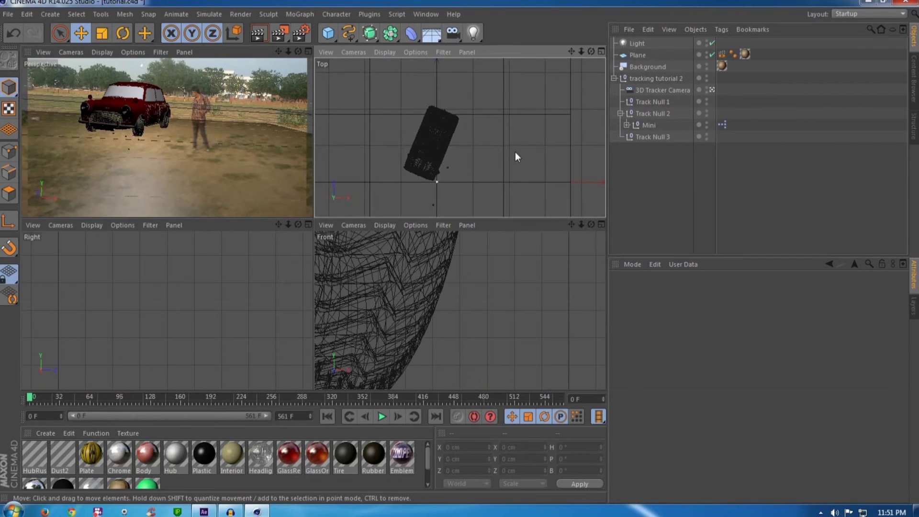
Position the light at X -6869.623, Z 2076.863 cm and raise it to Y 10754.381 cm.
{"action": "left_click", "coordinate": [641, 43]}
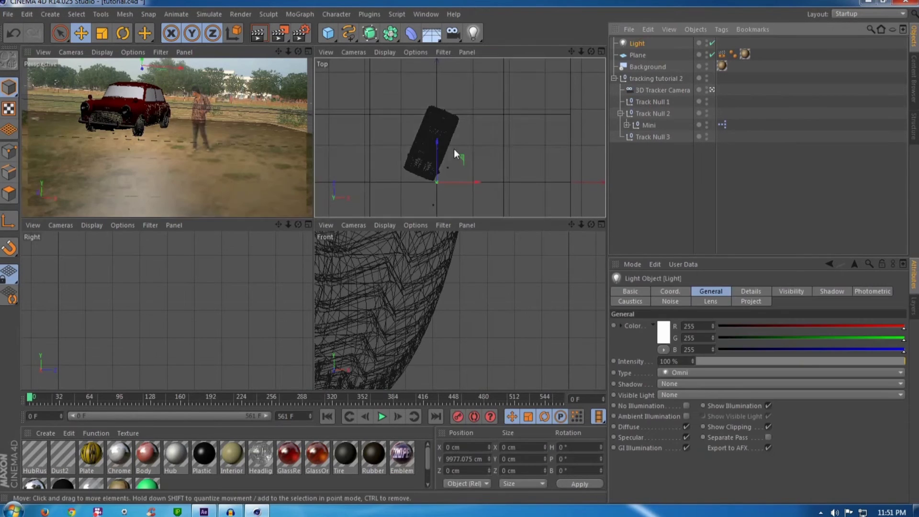
{"action": "left_click_drag", "start_coordinate": [477, 183], "coordinate": [453, 184]}
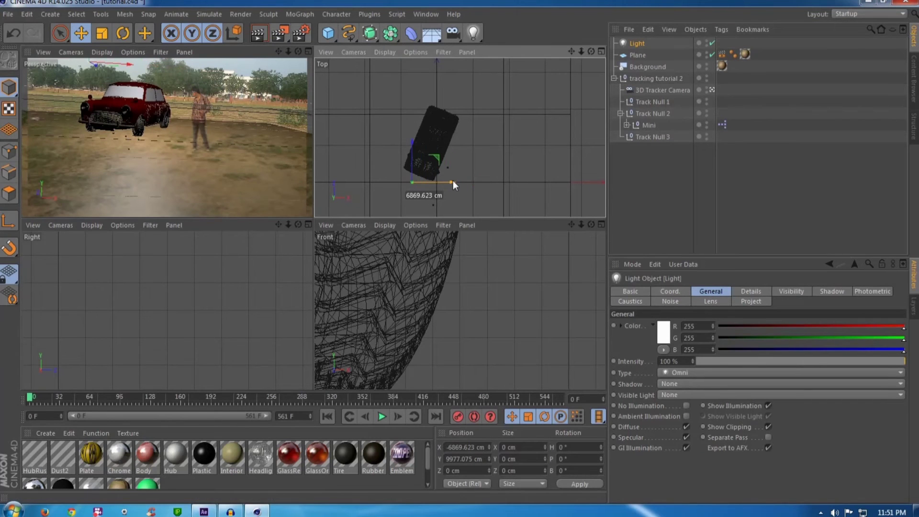
{"action": "left_click_drag", "start_coordinate": [413, 142], "coordinate": [412, 134]}
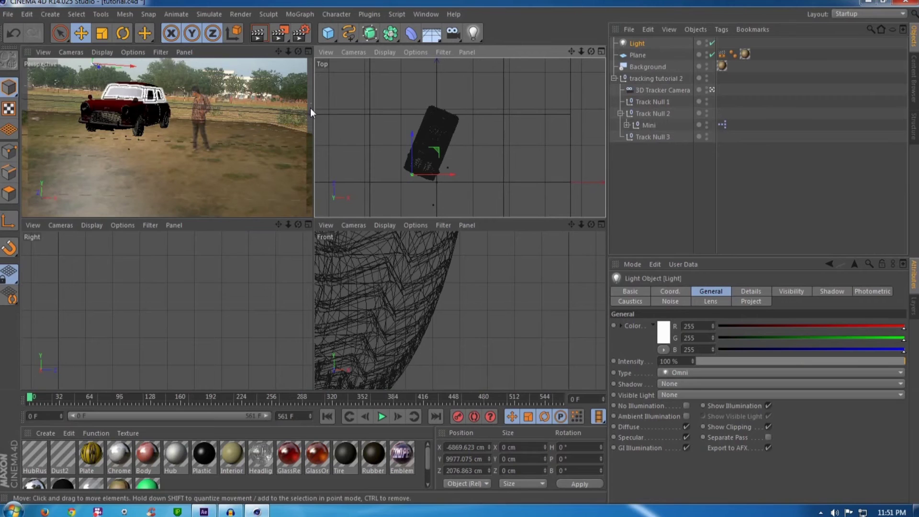
{"action": "left_click", "coordinate": [308, 51]}
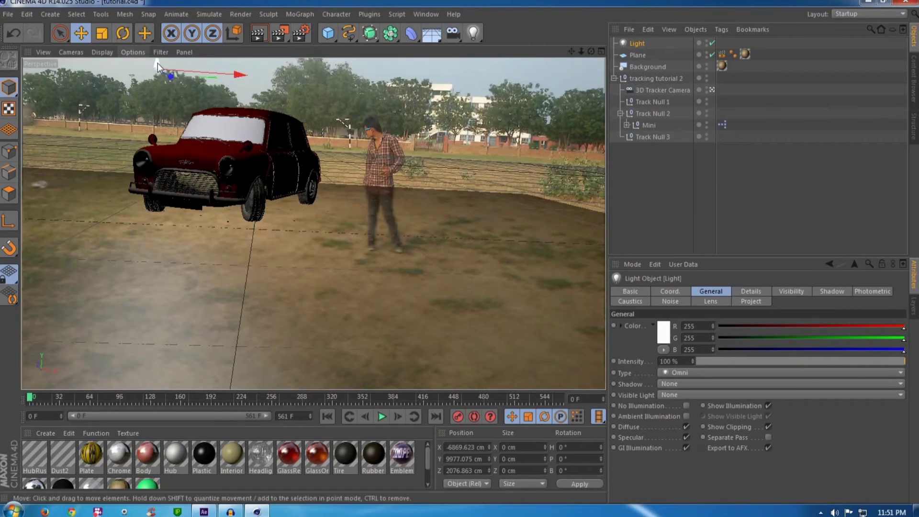
{"action": "left_click_drag", "start_coordinate": [158, 60], "coordinate": [158, 50]}
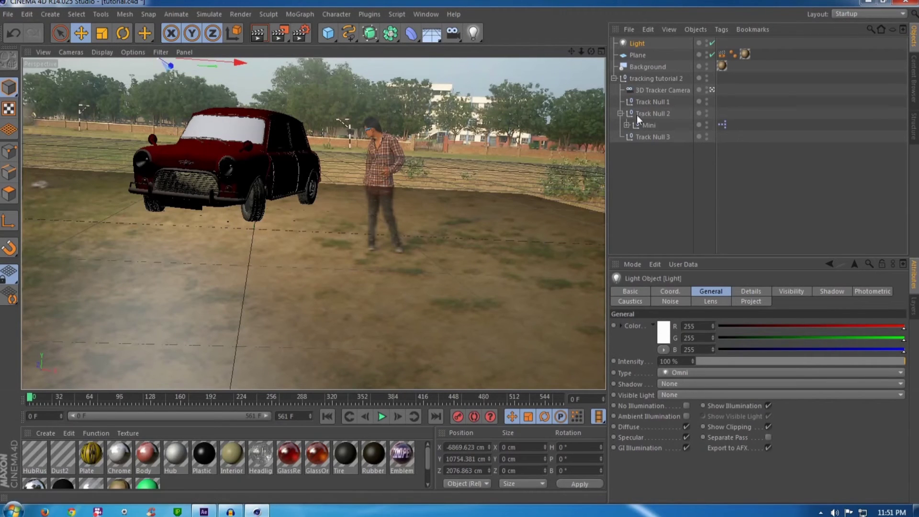
Set the light intensity to 95% and tint it with the sampled bluish-grey sky colour.
{"action": "left_click", "coordinate": [636, 43]}
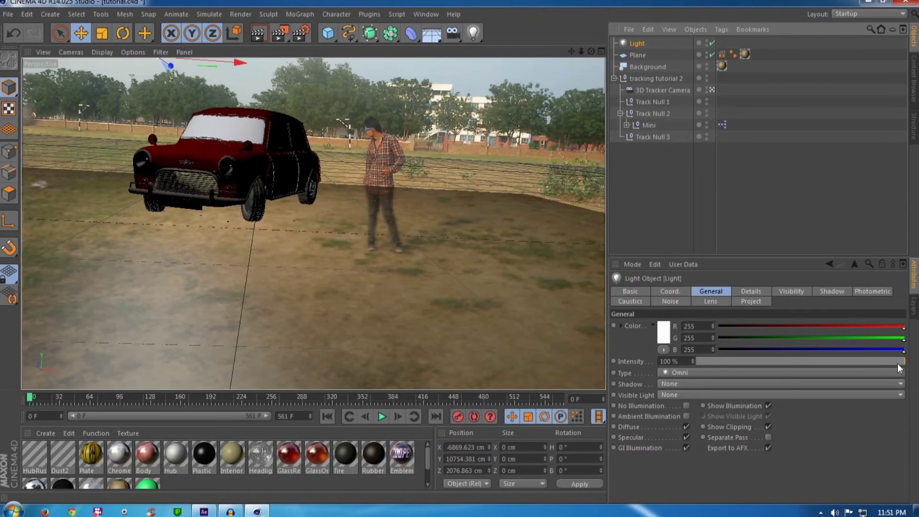
{"action": "left_click_drag", "start_coordinate": [897, 364], "coordinate": [896, 365]}
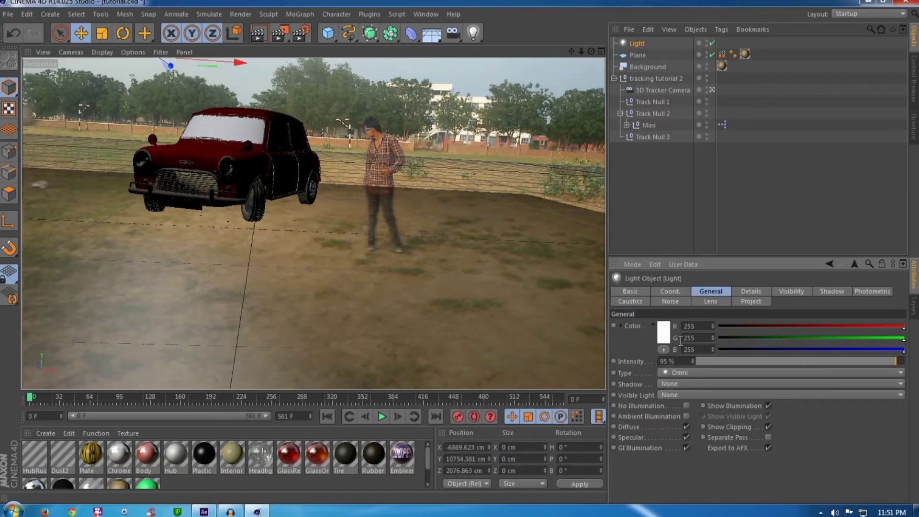
{"action": "left_click", "coordinate": [664, 331]}
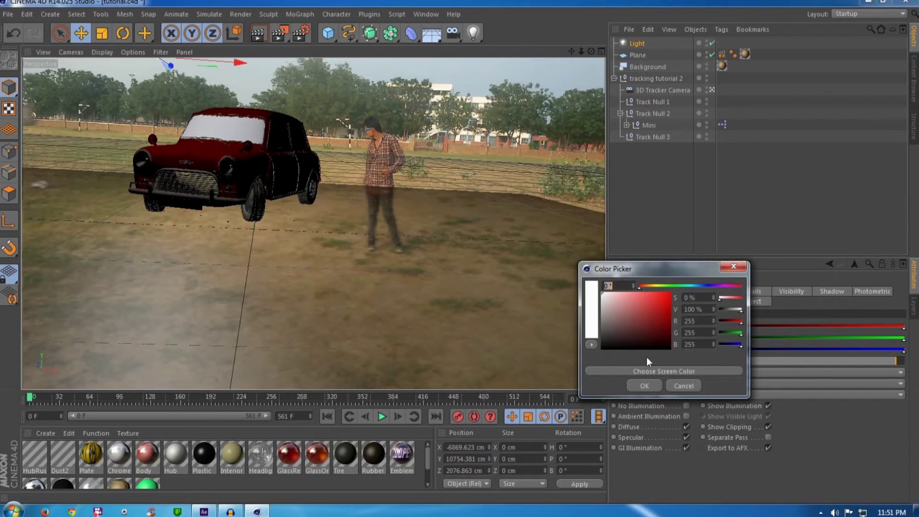
{"action": "left_click", "coordinate": [645, 371]}
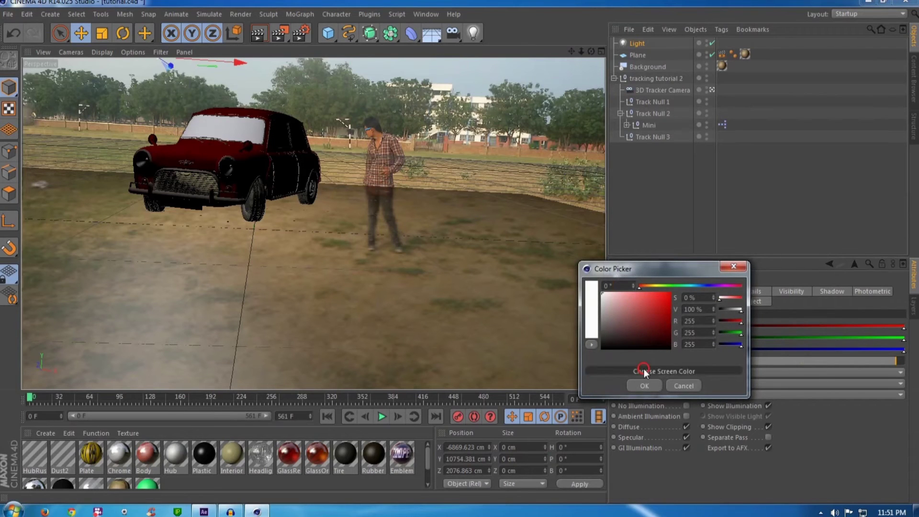
{"action": "left_click", "coordinate": [454, 69]}
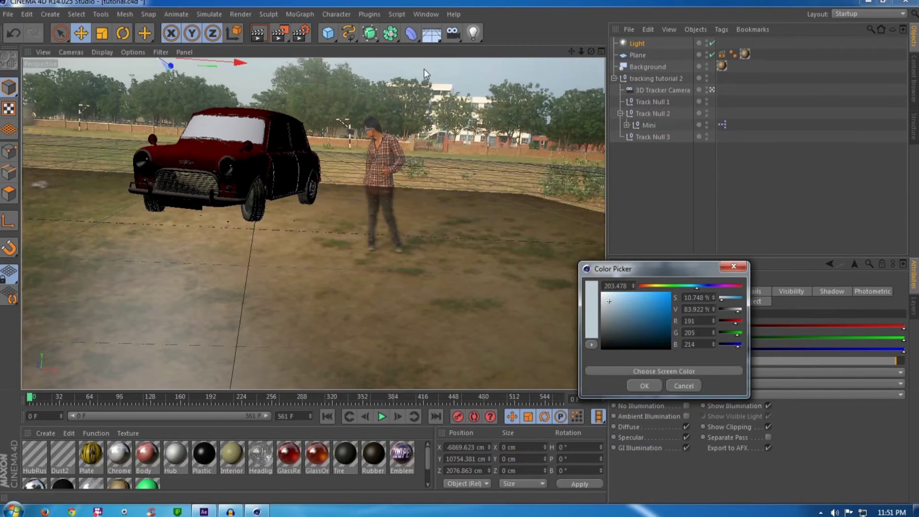
{"action": "left_click", "coordinate": [644, 384]}
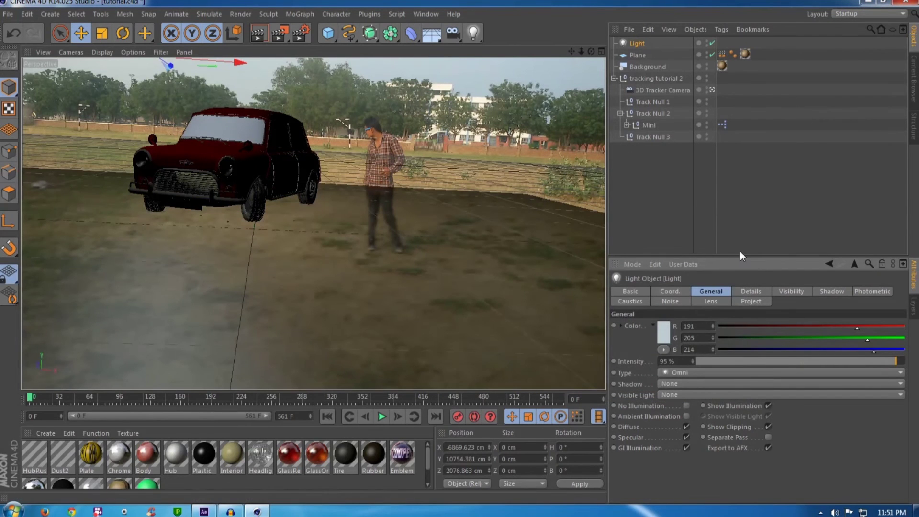
Give the light Shadow Maps (Soft) at 38% density and render a preview.
{"action": "left_click", "coordinate": [834, 292]}
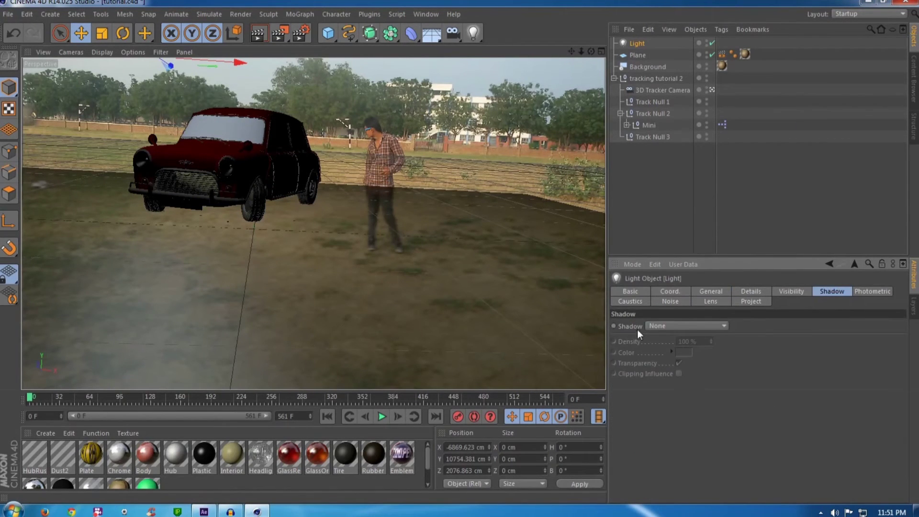
{"action": "left_click", "coordinate": [672, 328]}
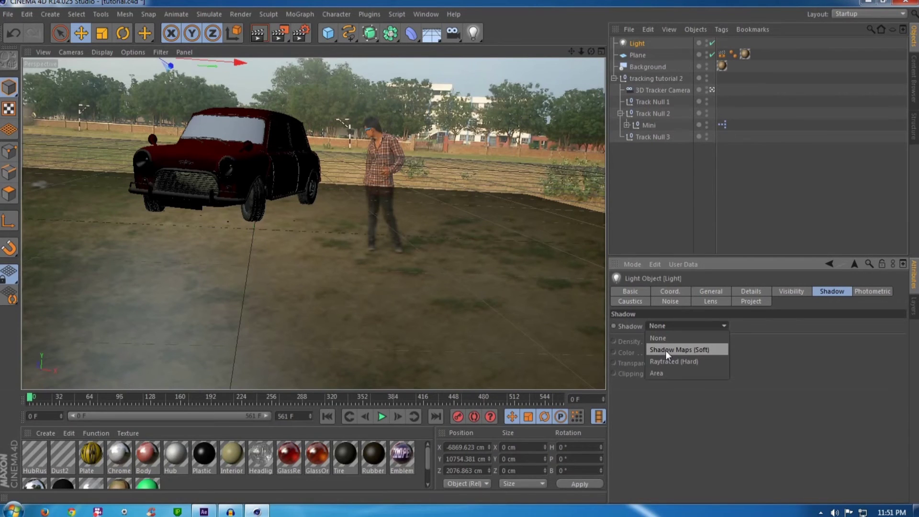
{"action": "left_click", "coordinate": [674, 349]}
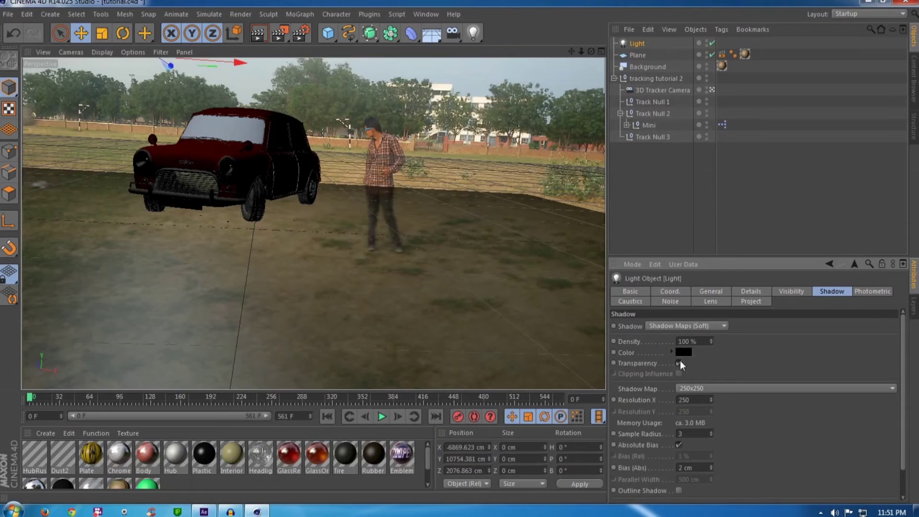
{"action": "left_click_drag", "start_coordinate": [711, 342], "coordinate": [708, 342]}
{"action": "left_click_drag", "start_coordinate": [711, 341], "coordinate": [710, 341]}
{"action": "left_click", "coordinate": [255, 41]}
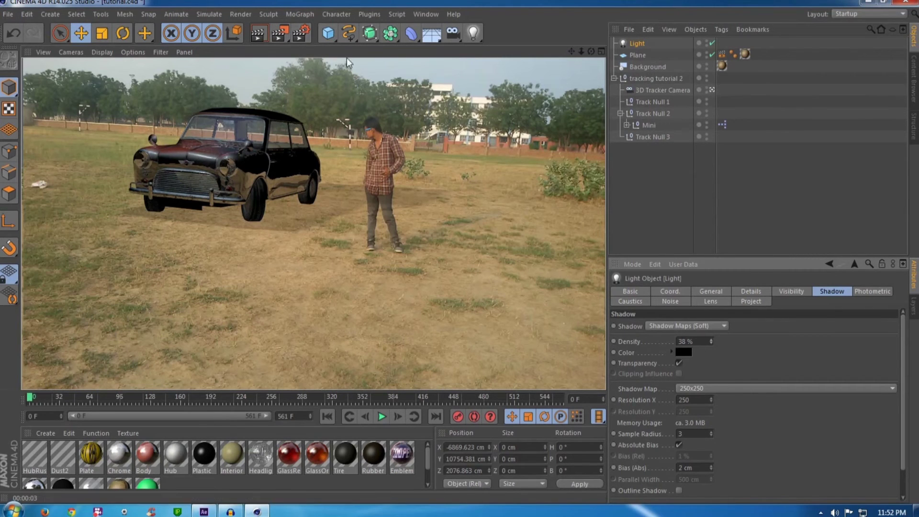
Add an Ambient Occlusion render effect with 35% contrast and 500 cm maximum ray length.
{"action": "left_click", "coordinate": [302, 37]}
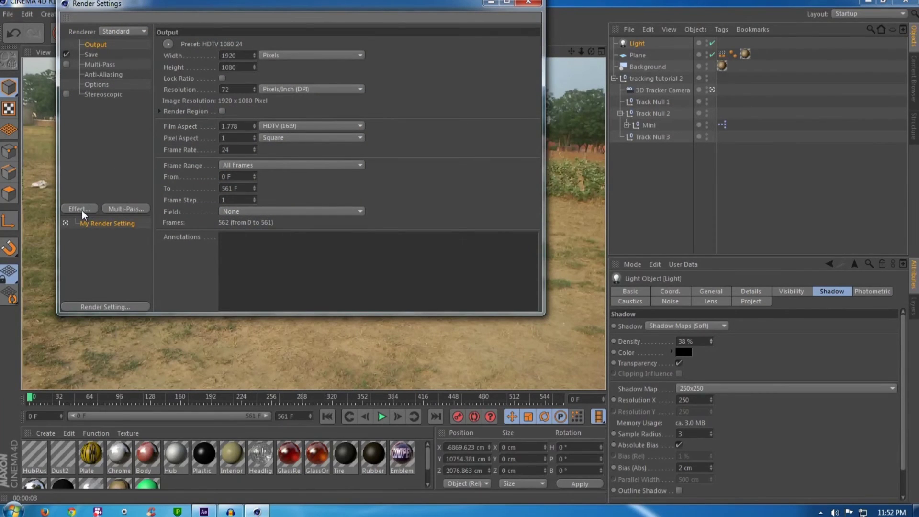
{"action": "left_click_drag", "start_coordinate": [90, 8], "coordinate": [92, 46]}
{"action": "left_click", "coordinate": [83, 248]}
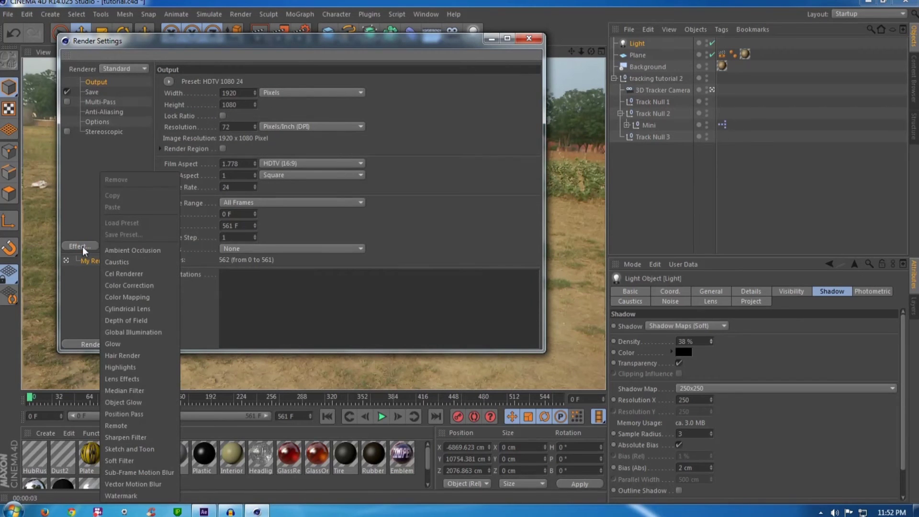
{"action": "left_click", "coordinate": [109, 251]}
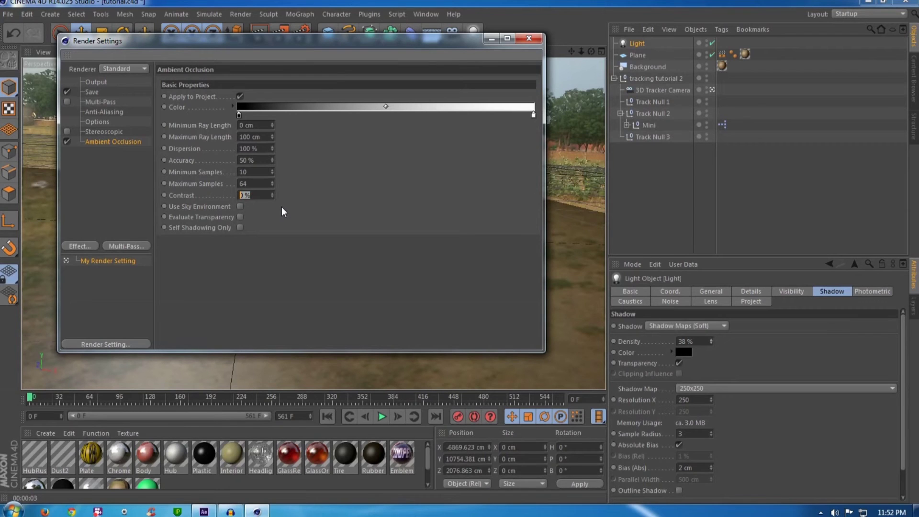
{"action": "type", "text": "35"}
{"action": "key", "text": "Return"}
{"action": "left_click", "coordinate": [268, 138]}
{"action": "left_click", "coordinate": [262, 137]}
{"action": "key", "text": "ctrl+a"}
{"action": "type", "text": "500"}
{"action": "left_click", "coordinate": [529, 38]}
Region-render over the car to check it, then save the project as tutorial.c4d.
{"action": "key", "text": "alt+r"}
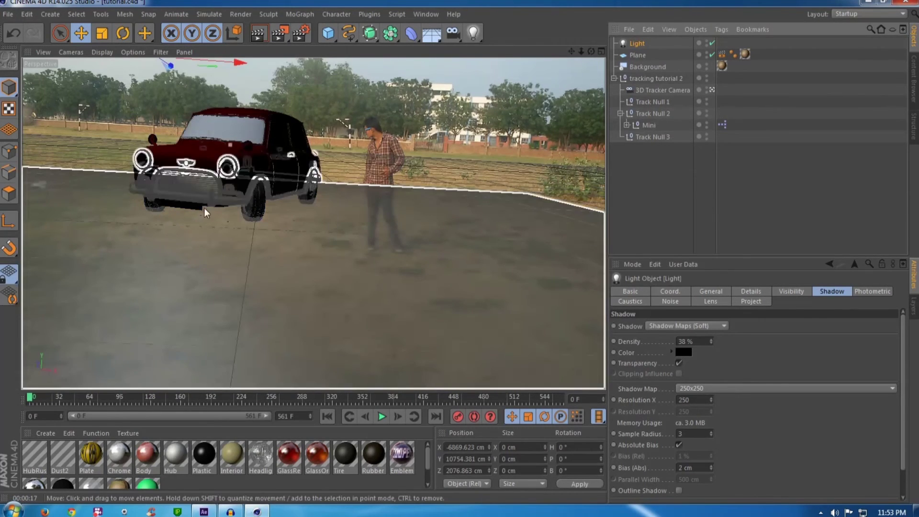
{"action": "left_click", "coordinate": [673, 202]}
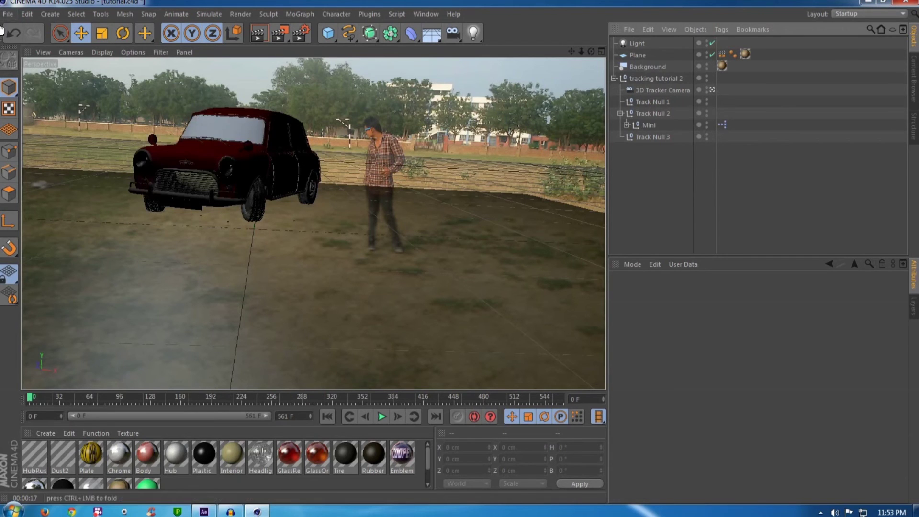
{"action": "left_click", "coordinate": [8, 14]}
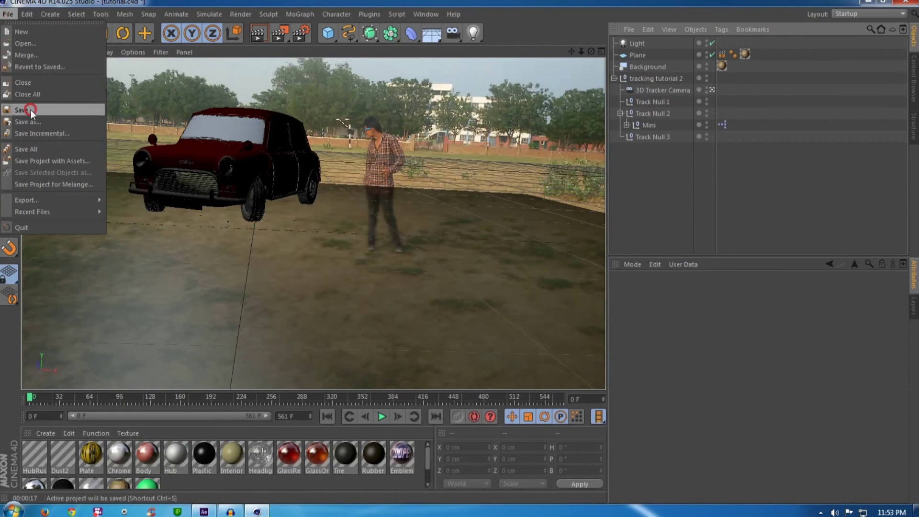
{"action": "left_click", "coordinate": [30, 110]}
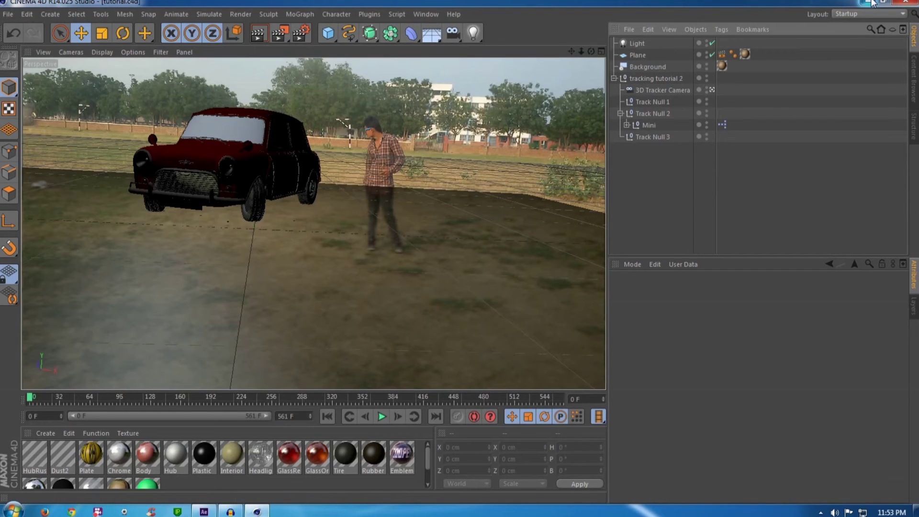
Import tutorial.c4d, hide Track Solid 1, and place tutorial.c4d as the composition's top layer.
{"action": "left_click", "coordinate": [204, 511]}
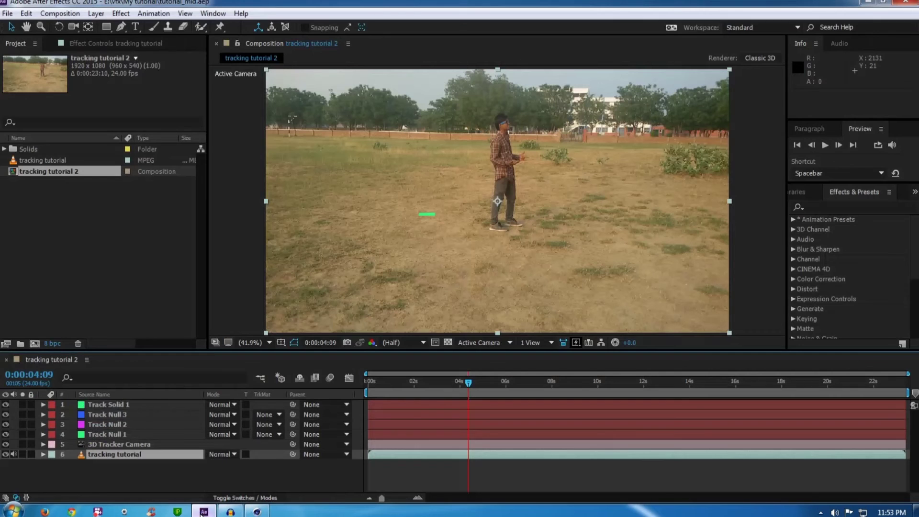
{"action": "double_click", "coordinate": [91, 277]}
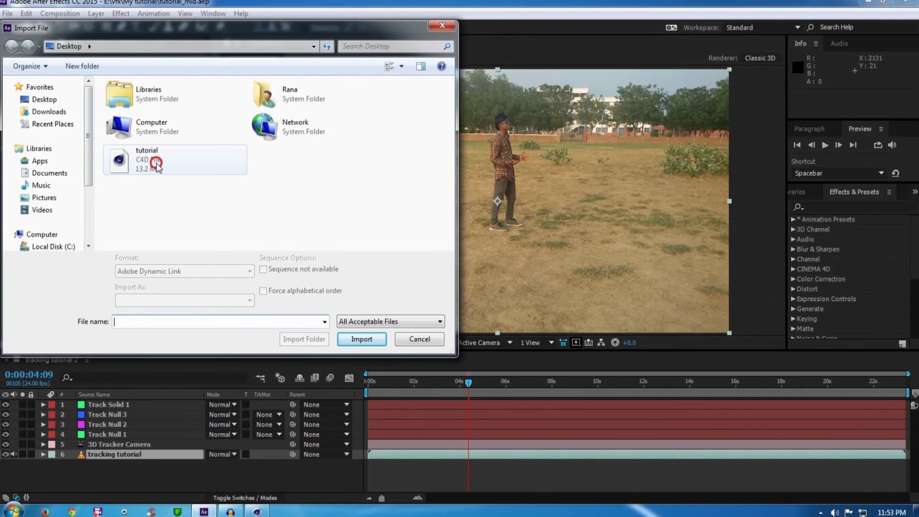
{"action": "left_click", "coordinate": [158, 168]}
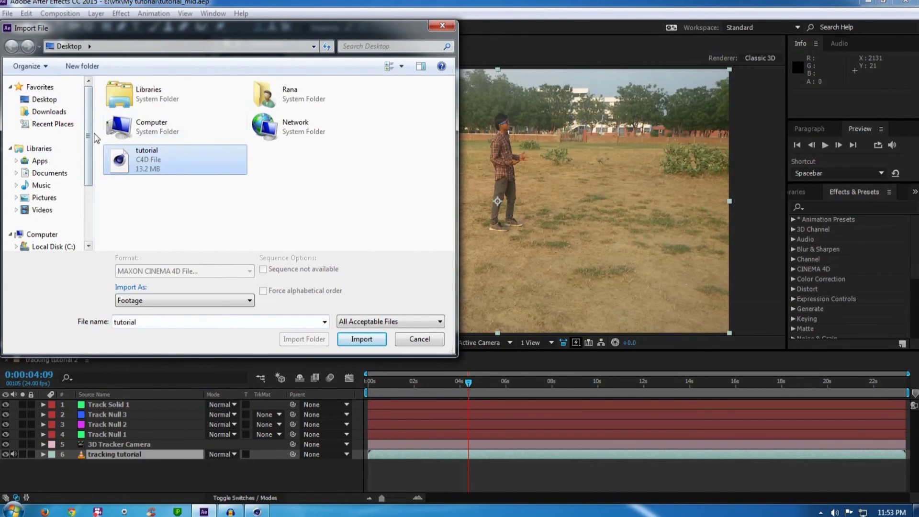
{"action": "left_click", "coordinate": [359, 341]}
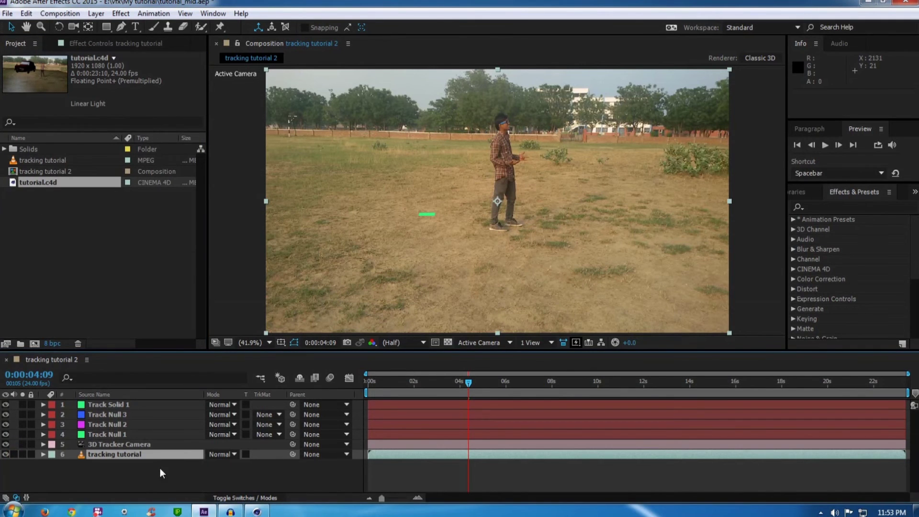
{"action": "left_click", "coordinate": [6, 404]}
{"action": "left_click_drag", "start_coordinate": [36, 182], "coordinate": [102, 406]}
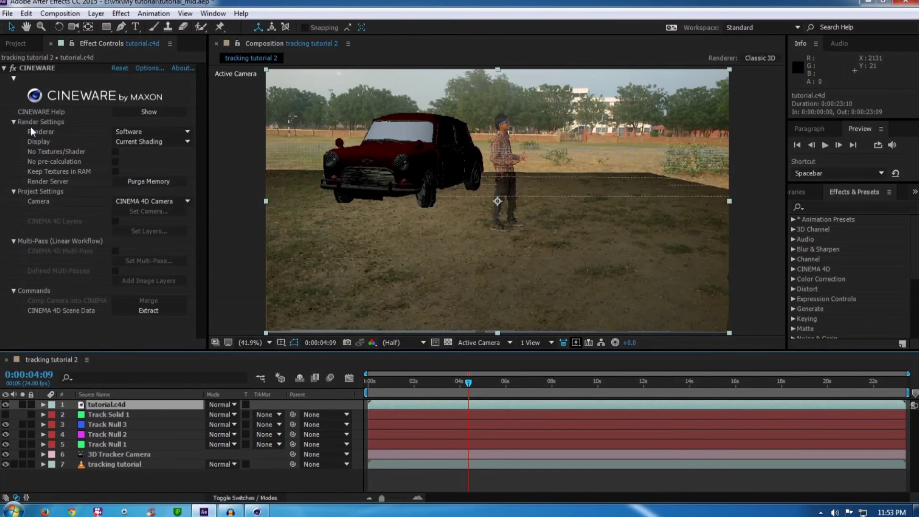
Switch the Cineware renderer from Software to Standard (Final).
{"action": "left_click", "coordinate": [133, 131]}
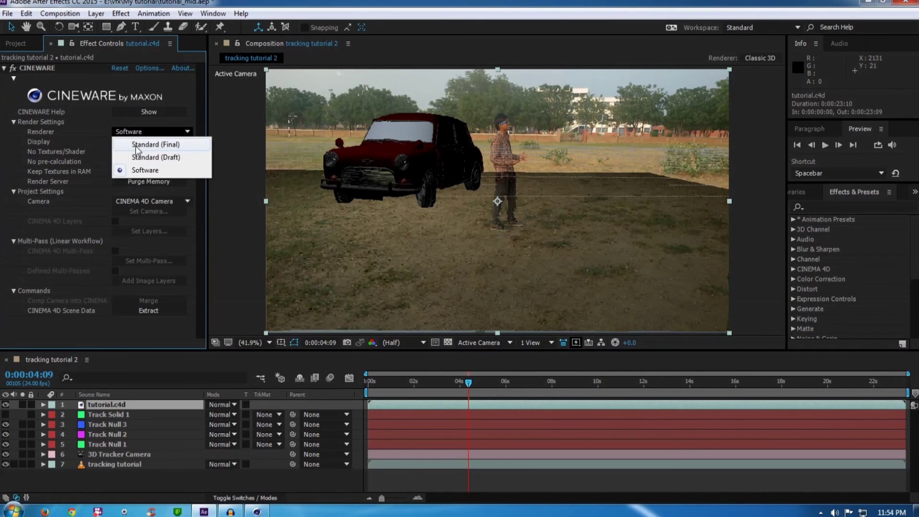
{"action": "left_click", "coordinate": [144, 145]}
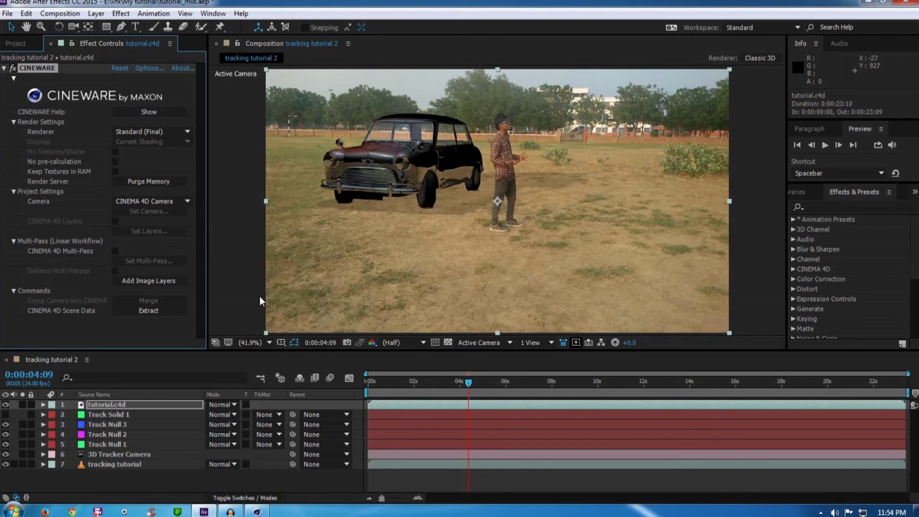
Add a new adjustment layer and name it 'cc'.
{"action": "right_click", "coordinate": [159, 481]}
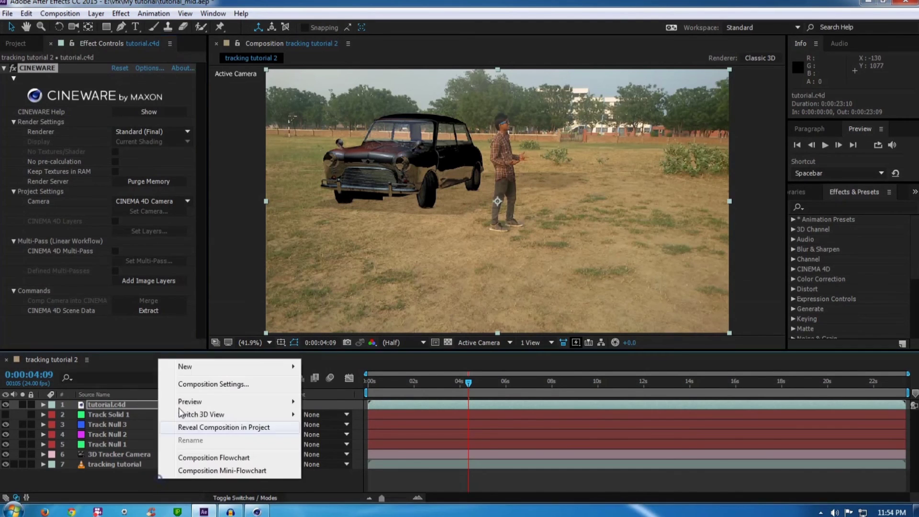
{"action": "mouse_move", "coordinate": [186, 373]}
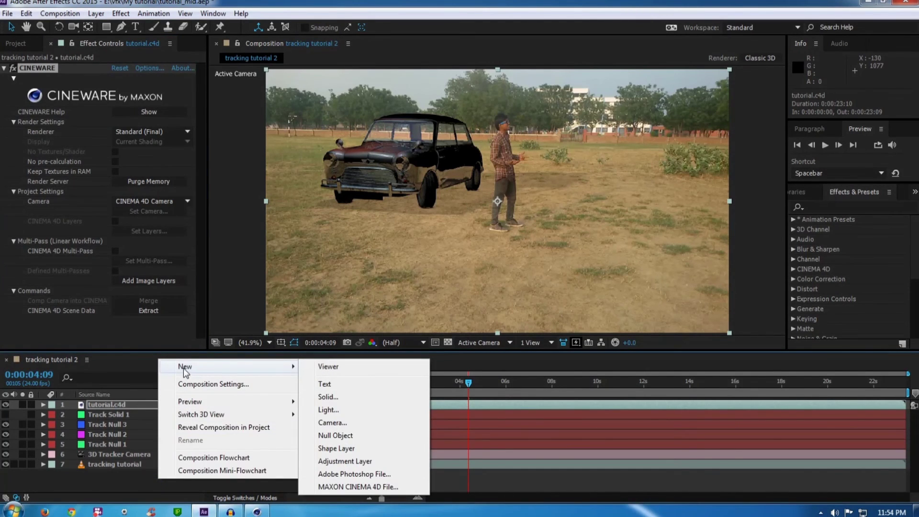
{"action": "left_click", "coordinate": [325, 461]}
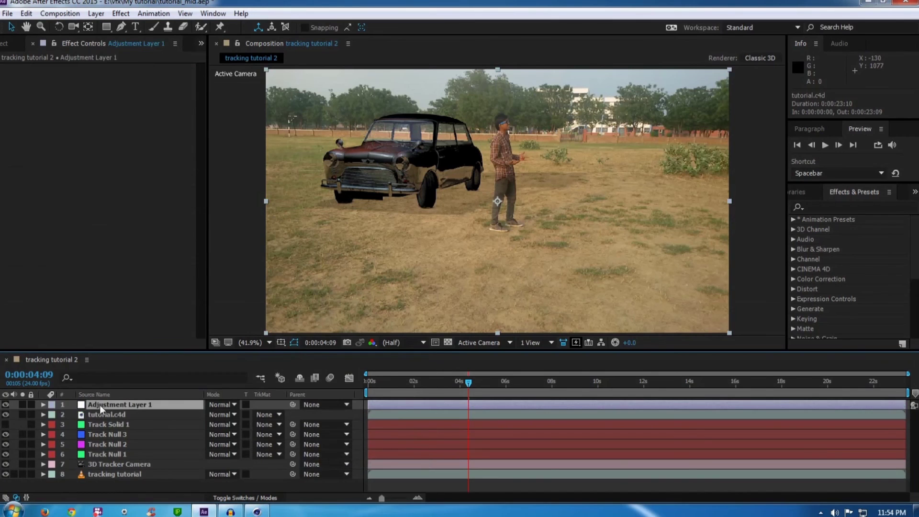
{"action": "key", "text": "Return"}
{"action": "type", "text": "cc"}
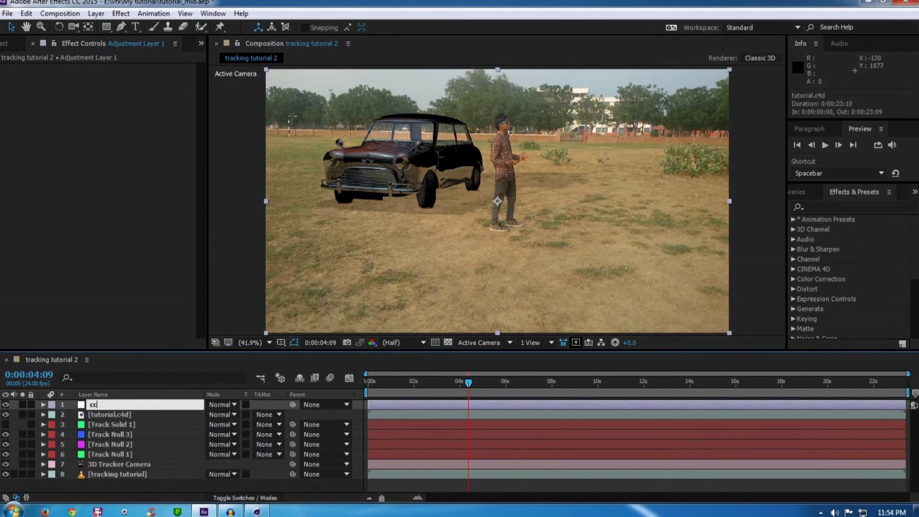
{"action": "key", "text": "Return"}
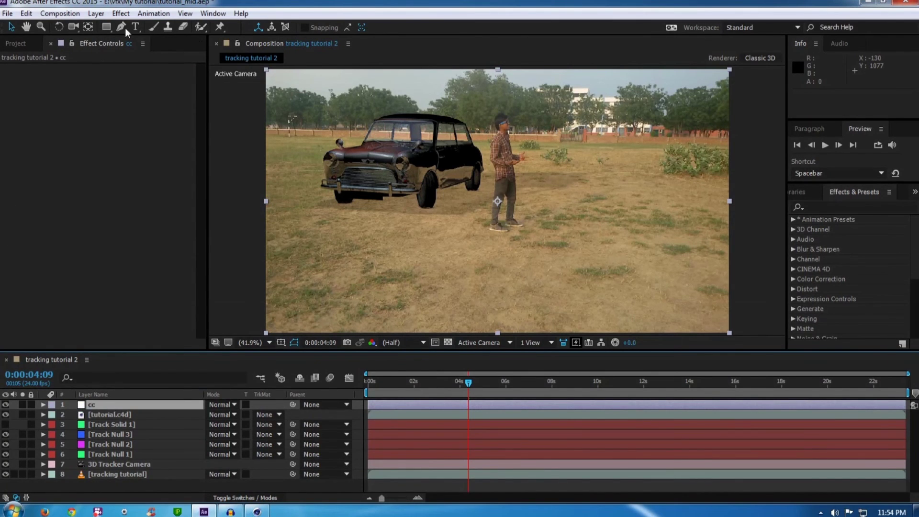
Apply Curves to the cc layer and lift the RGB midtones slightly.
{"action": "left_click", "coordinate": [120, 13]}
{"action": "mouse_move", "coordinate": [144, 134]}
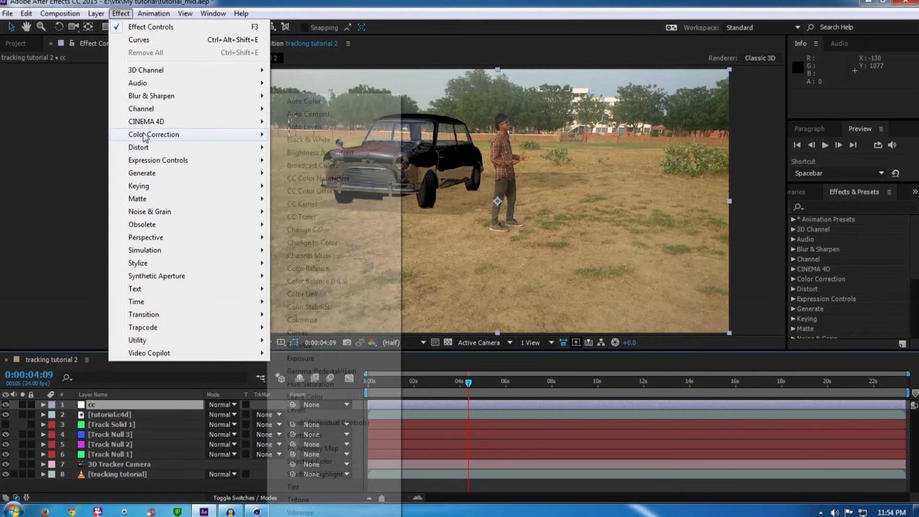
{"action": "left_click", "coordinate": [309, 341]}
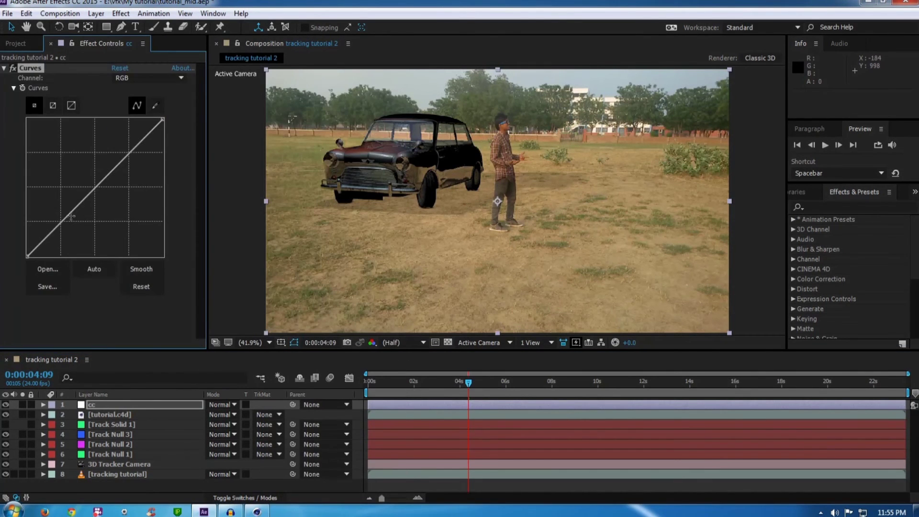
{"action": "mouse_move", "coordinate": [62, 219]}
{"action": "left_mouse_down"}
{"action": "mouse_move", "coordinate": [58, 228]}
{"action": "mouse_move", "coordinate": [65, 224]}
{"action": "left_mouse_up"}
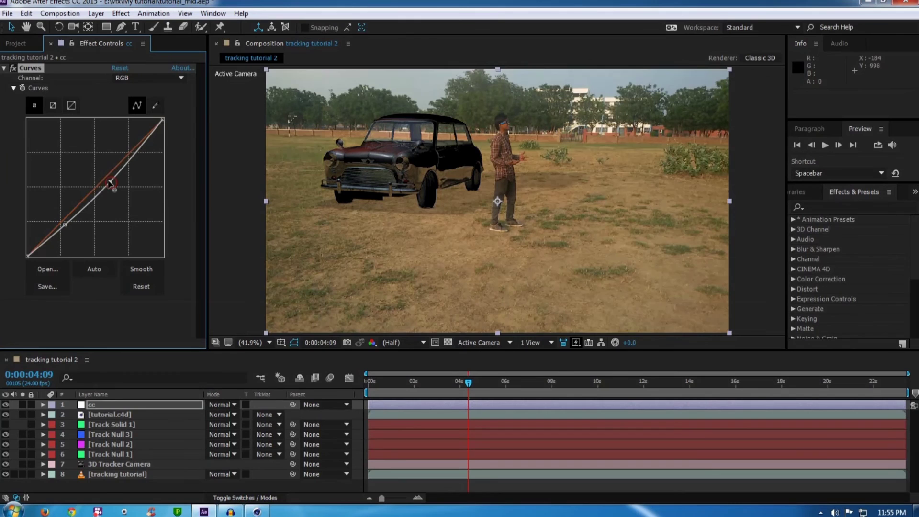
{"action": "left_click_drag", "start_coordinate": [109, 182], "coordinate": [105, 180]}
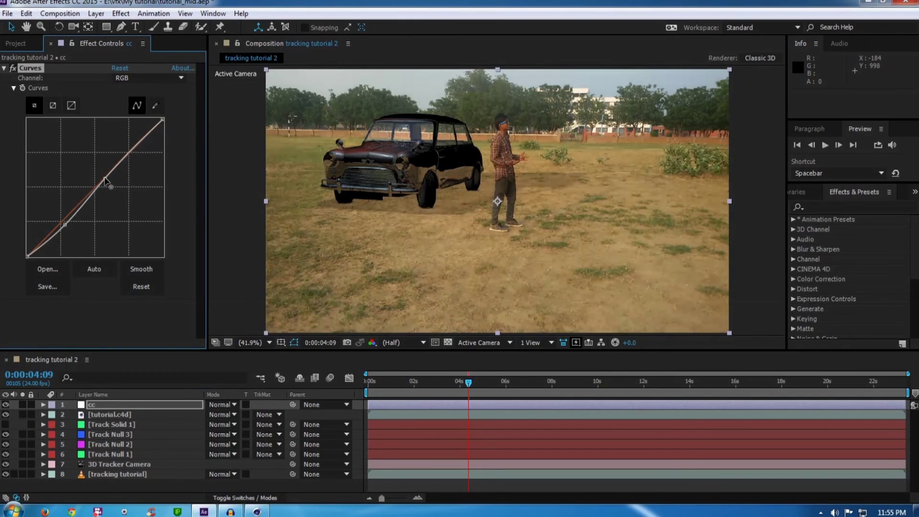
Lower the green channel curve slightly.
{"action": "left_click", "coordinate": [127, 79]}
{"action": "left_click", "coordinate": [137, 105]}
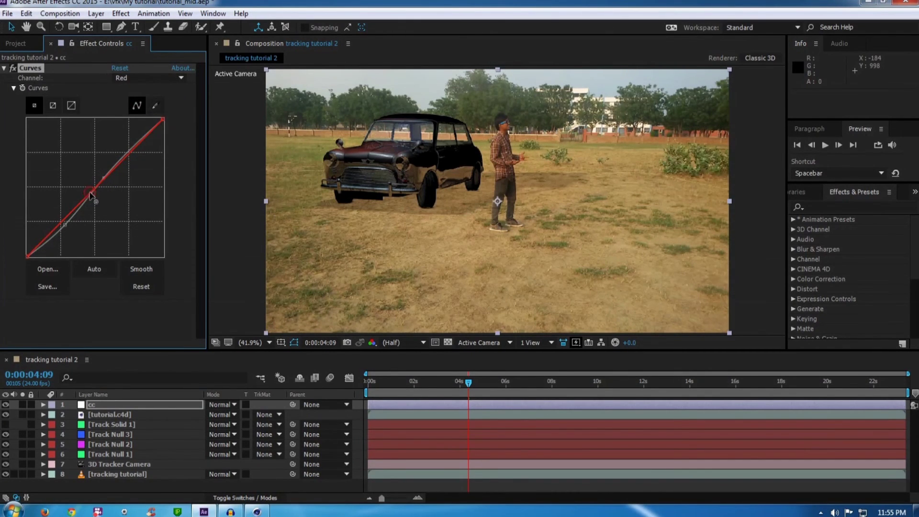
{"action": "left_click", "coordinate": [138, 79]}
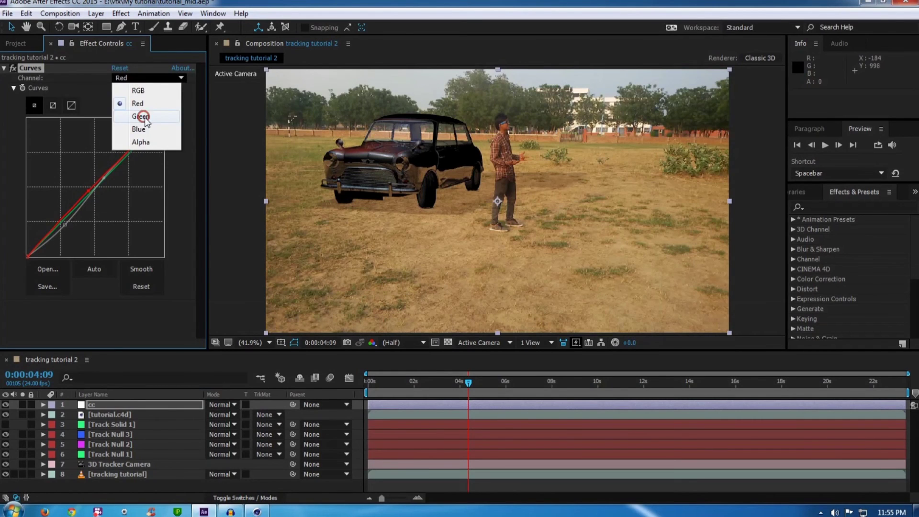
{"action": "left_click", "coordinate": [145, 119]}
{"action": "left_click_drag", "start_coordinate": [93, 190], "coordinate": [91, 190]}
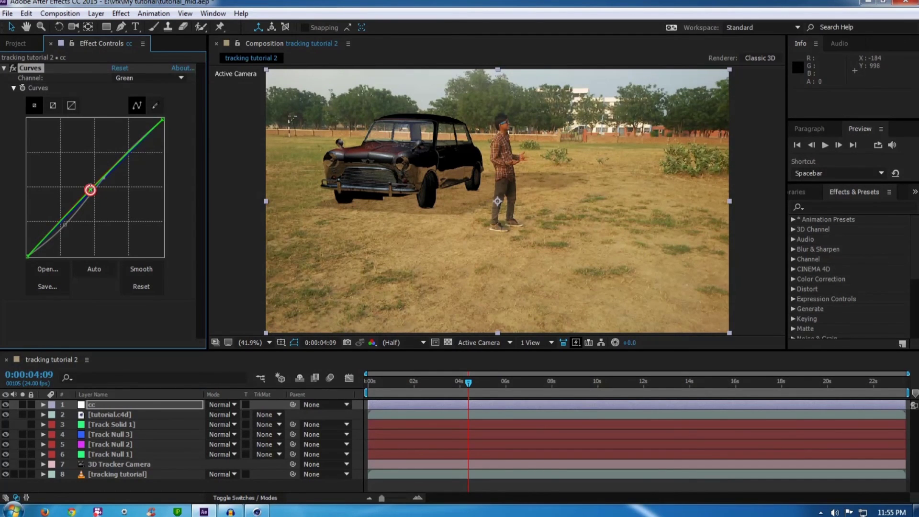
Nudge the red and blue channel curves slightly.
{"action": "left_click", "coordinate": [144, 78]}
{"action": "left_click", "coordinate": [138, 129]}
{"action": "key", "text": "Up"}
{"action": "key", "text": "Up"}
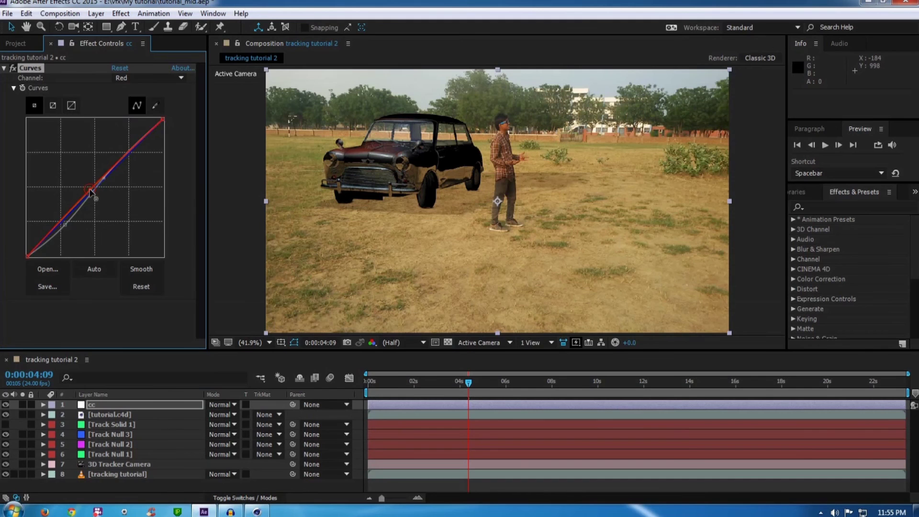
{"action": "left_click_drag", "start_coordinate": [93, 193], "coordinate": [94, 194]}
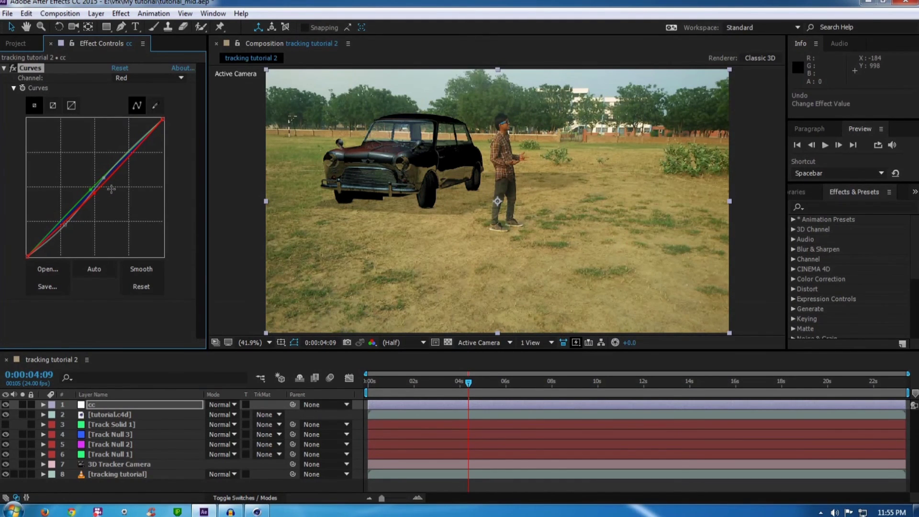
{"action": "left_click", "coordinate": [143, 78]}
{"action": "left_click", "coordinate": [141, 131]}
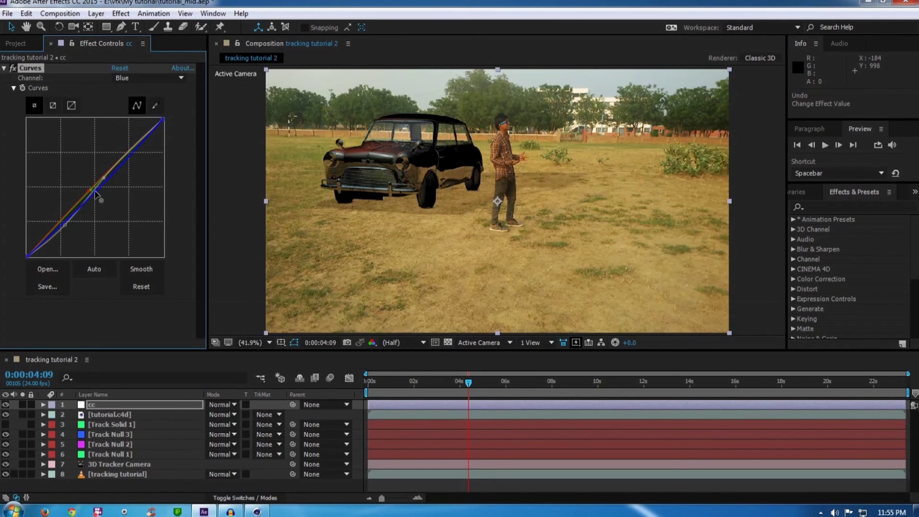
{"action": "left_click", "coordinate": [93, 191]}
{"action": "left_click", "coordinate": [120, 13]}
{"action": "left_click", "coordinate": [121, 14]}
Add a Curves 2 effect and pull its top point down to darken the image.
{"action": "left_click", "coordinate": [121, 14]}
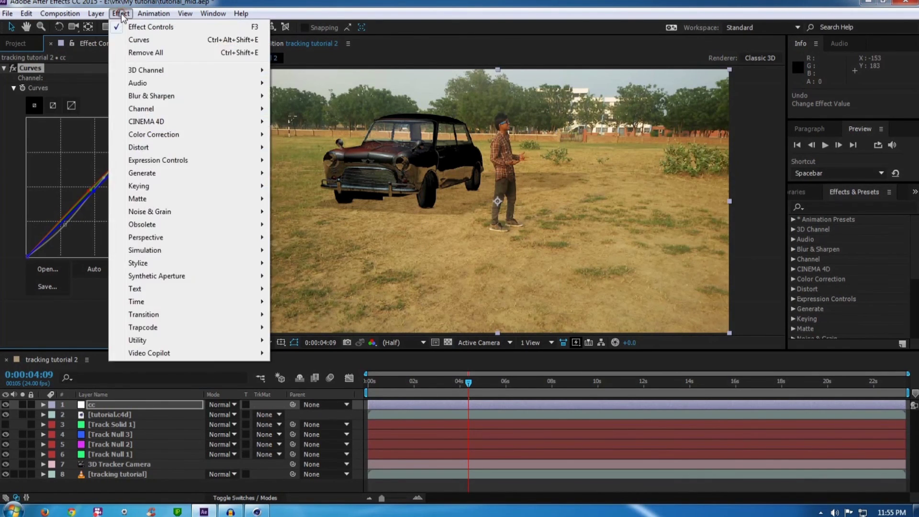
{"action": "left_click", "coordinate": [134, 39]}
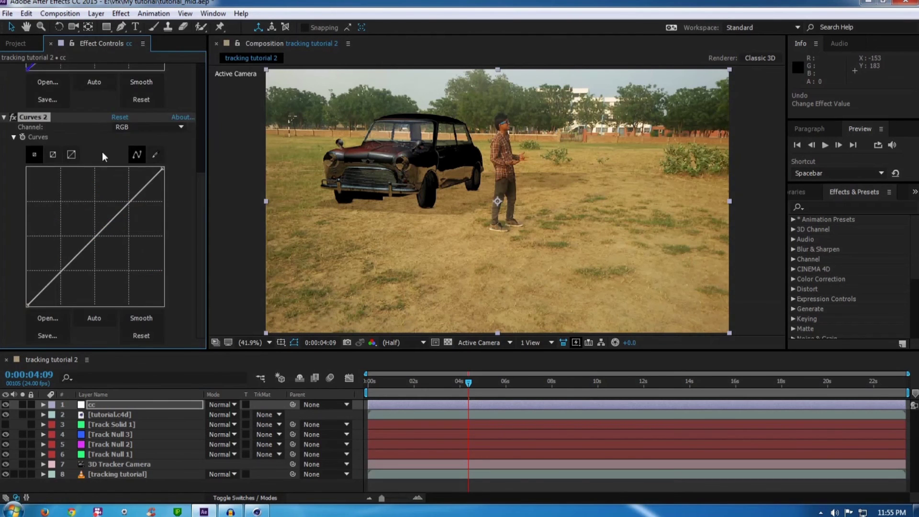
{"action": "left_click_drag", "start_coordinate": [162, 168], "coordinate": [163, 232]}
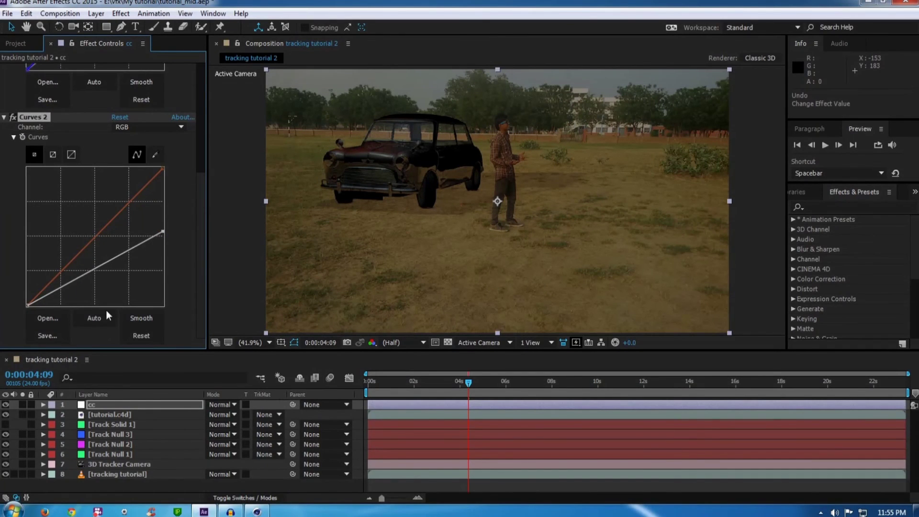
Add a frame-filling elliptical mask to the cc layer and expand Curves 2's properties.
{"action": "left_click", "coordinate": [107, 27]}
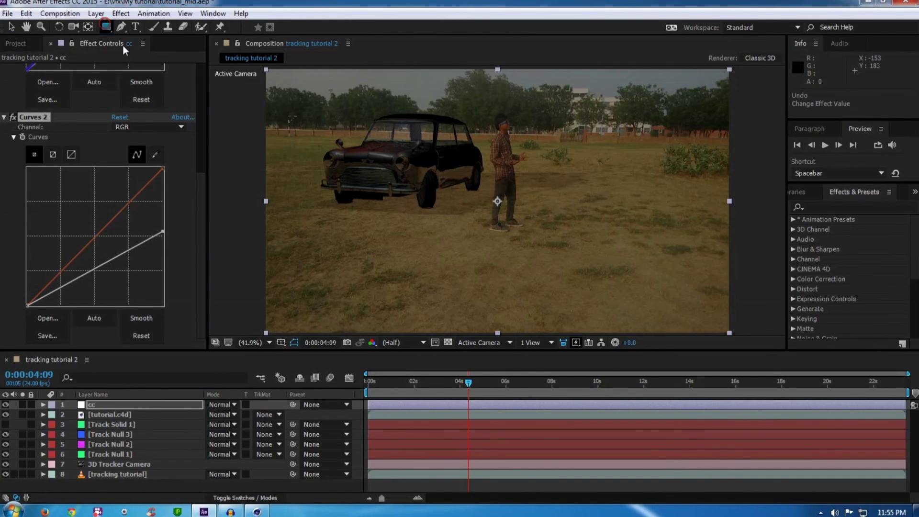
{"action": "left_click_drag", "start_coordinate": [108, 26], "coordinate": [130, 50]}
{"action": "double_click", "coordinate": [106, 26]}
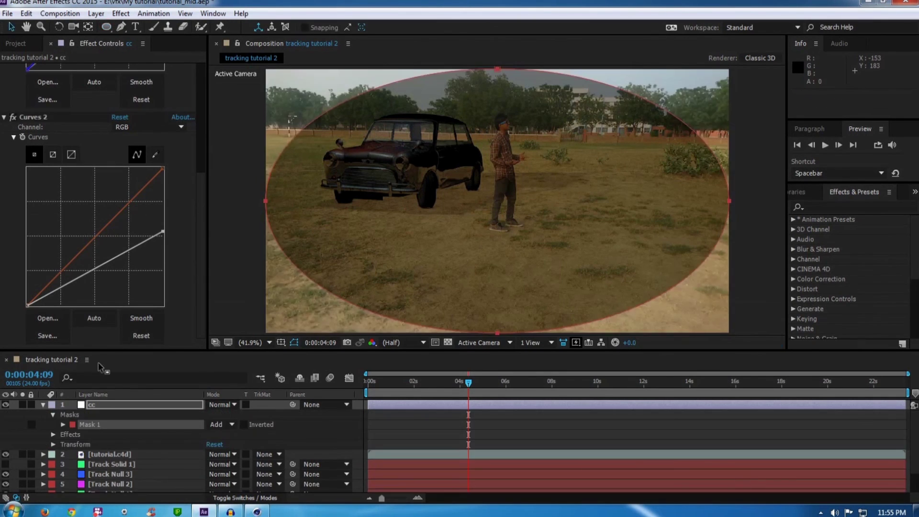
{"action": "key", "text": "v"}
{"action": "left_click", "coordinate": [52, 434]}
{"action": "scroll", "coordinate": [68, 421], "scroll_direction": "down", "scroll_amount": 2}
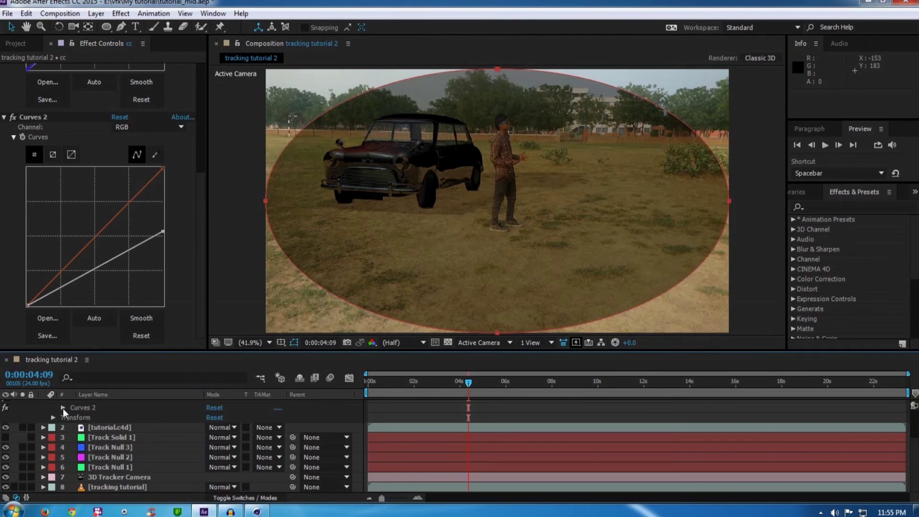
{"action": "left_click", "coordinate": [62, 408]}
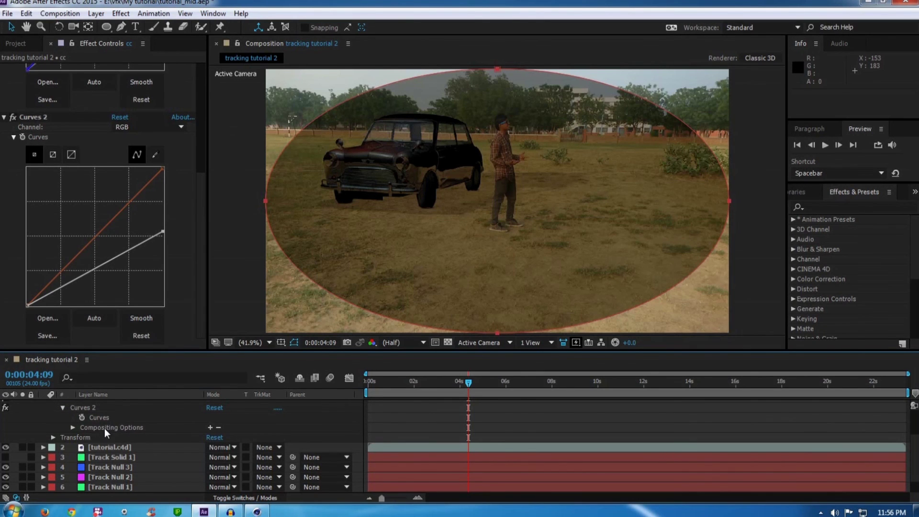
Invert Mask 1 so the darkening affects the frame edges.
{"action": "left_click", "coordinate": [211, 428]}
{"action": "scroll", "coordinate": [176, 438], "scroll_direction": "up", "scroll_amount": 3}
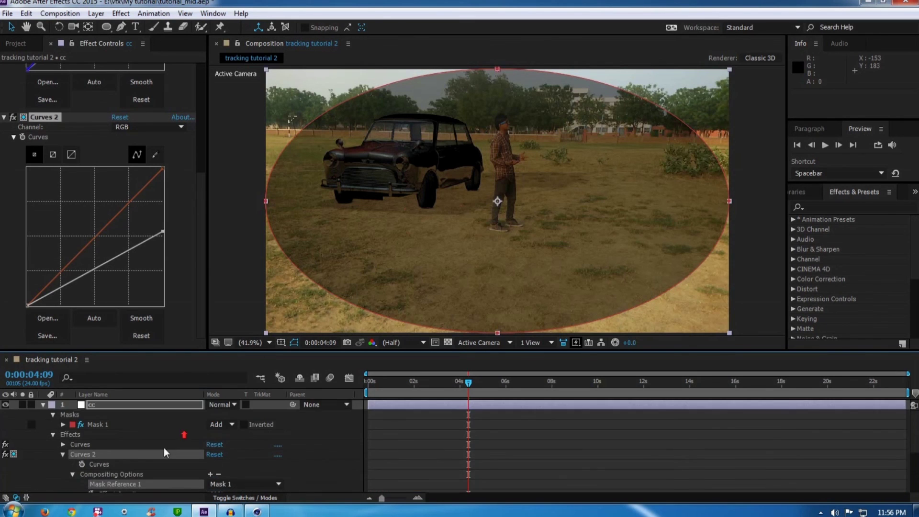
{"action": "left_click", "coordinate": [99, 424]}
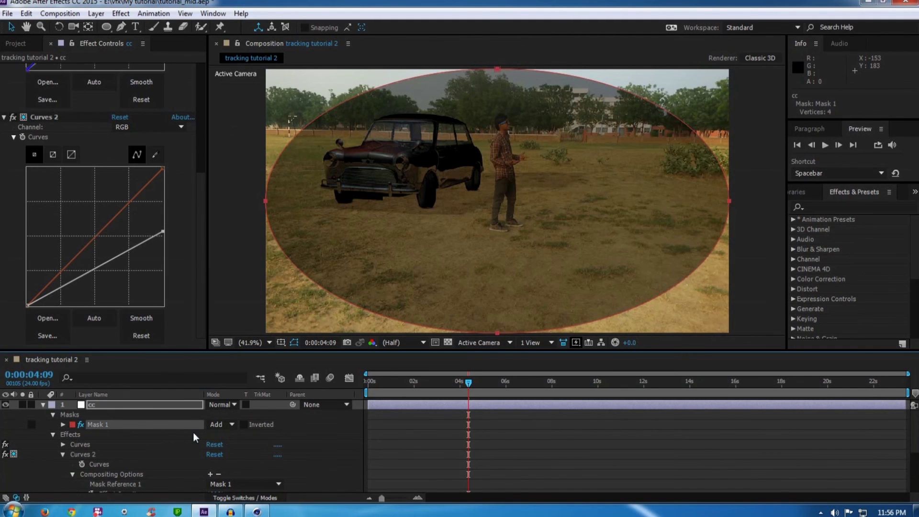
{"action": "left_click", "coordinate": [244, 425]}
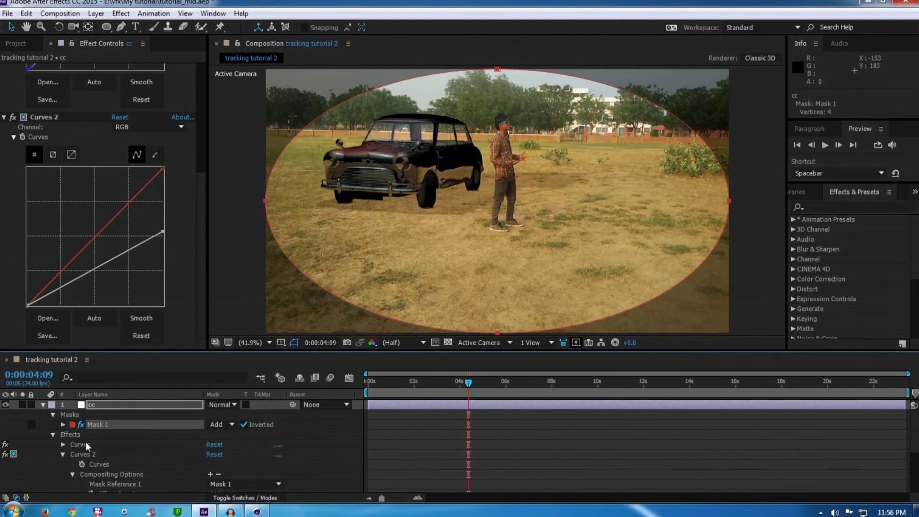
{"action": "left_click", "coordinate": [52, 434]}
Set Mask 1's feather to 244 pixels and collapse the cc layer.
{"action": "left_click", "coordinate": [63, 424]}
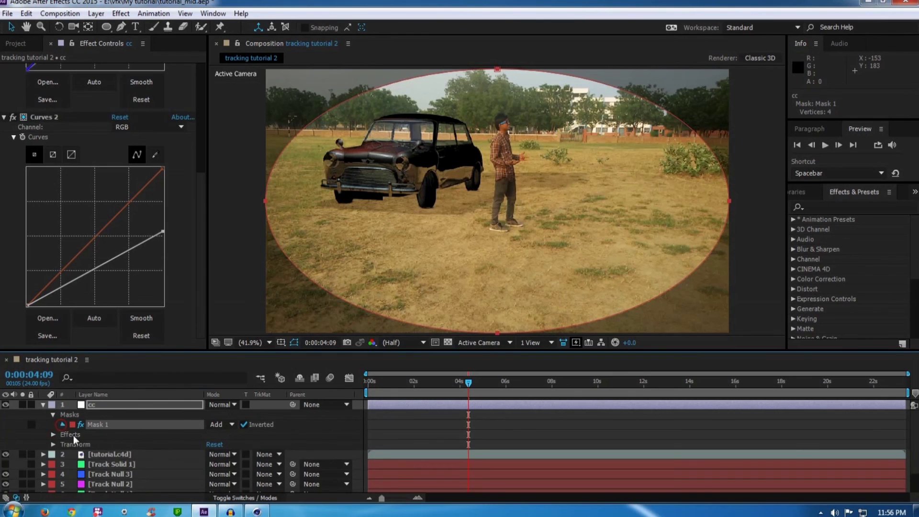
{"action": "left_click_drag", "start_coordinate": [221, 444], "coordinate": [372, 448]}
{"action": "left_click", "coordinate": [372, 448]}
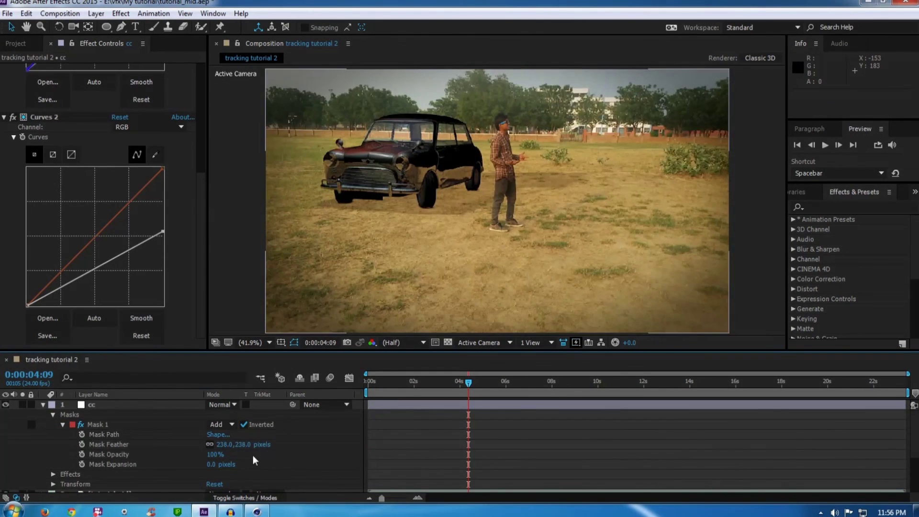
{"action": "left_click", "coordinate": [242, 444]}
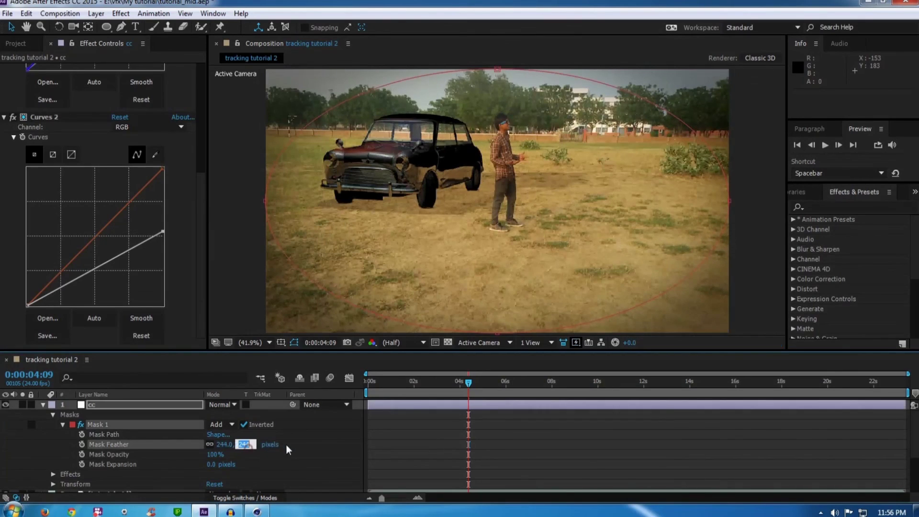
{"action": "type", "text": "244"}
{"action": "key", "text": "Return"}
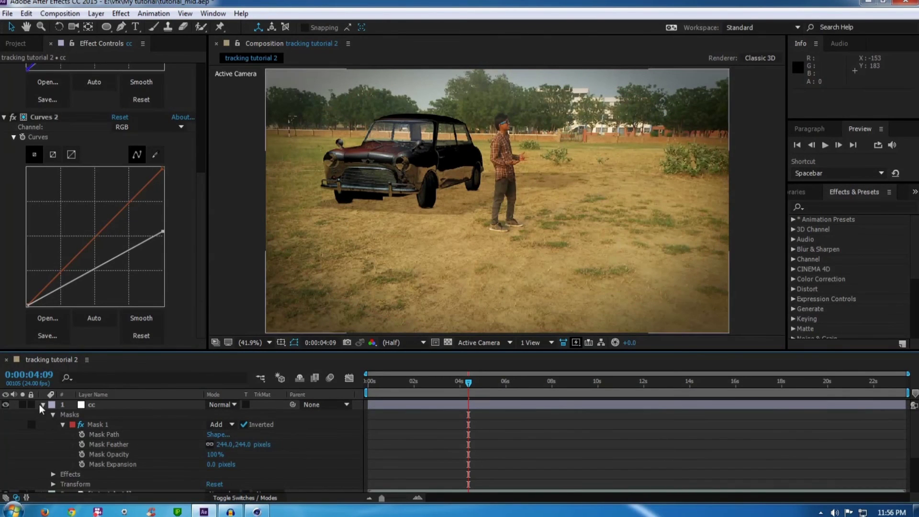
{"action": "left_click", "coordinate": [43, 404]}
{"action": "left_click", "coordinate": [105, 405]}
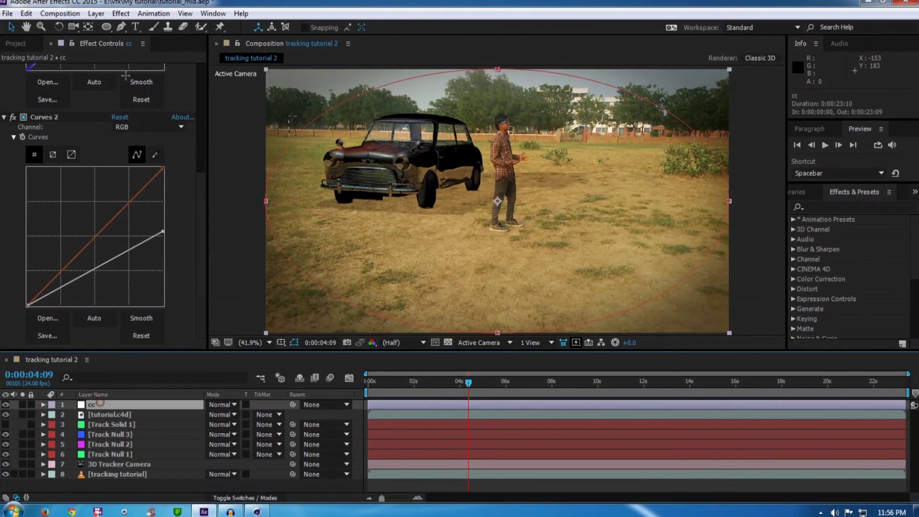
{"action": "left_click", "coordinate": [121, 13]}
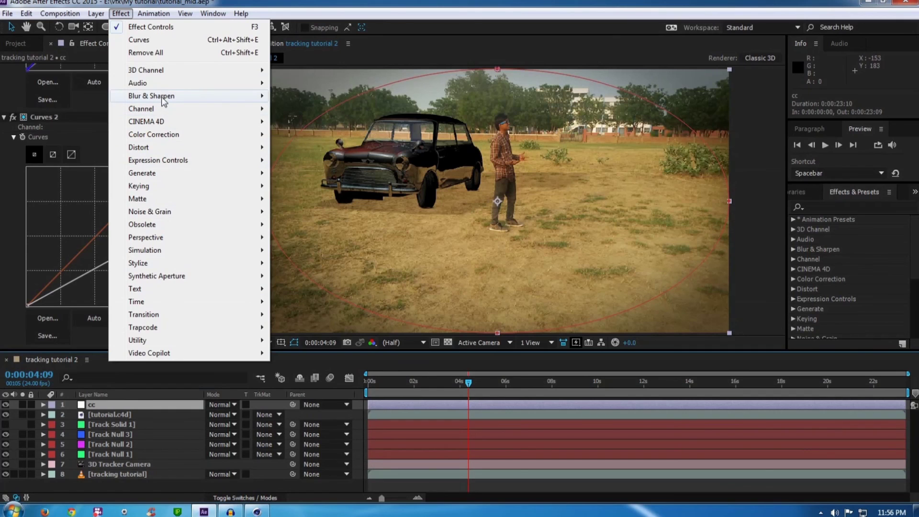
Add a Fast Blur with Blurriness 1 to the cc layer.
{"action": "mouse_move", "coordinate": [165, 97]}
{"action": "left_click", "coordinate": [300, 225]}
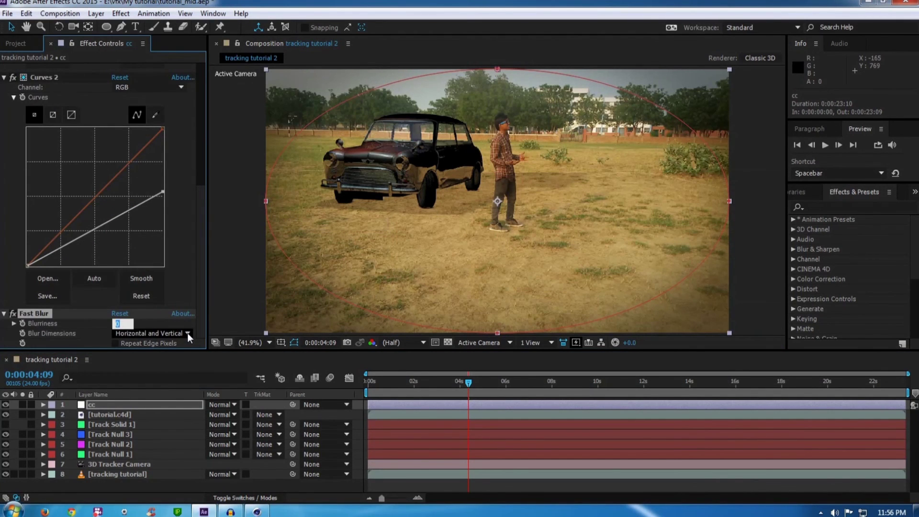
{"action": "type", "text": "1"}
{"action": "key", "text": "Return"}
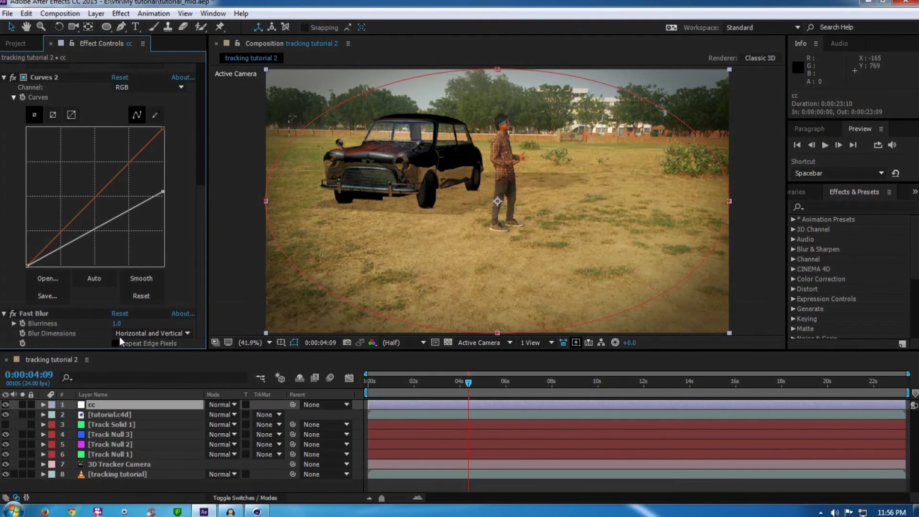
Enlarge the composition viewer by dragging the panel divider down.
{"action": "left_click", "coordinate": [40, 315]}
{"action": "scroll", "coordinate": [142, 325], "scroll_direction": "up", "scroll_amount": 2}
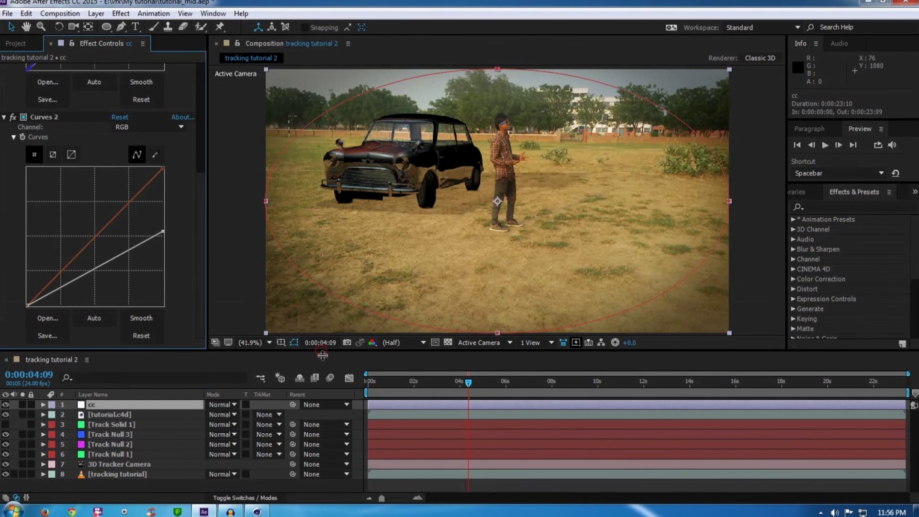
{"action": "left_click_drag", "start_coordinate": [323, 354], "coordinate": [322, 398]}
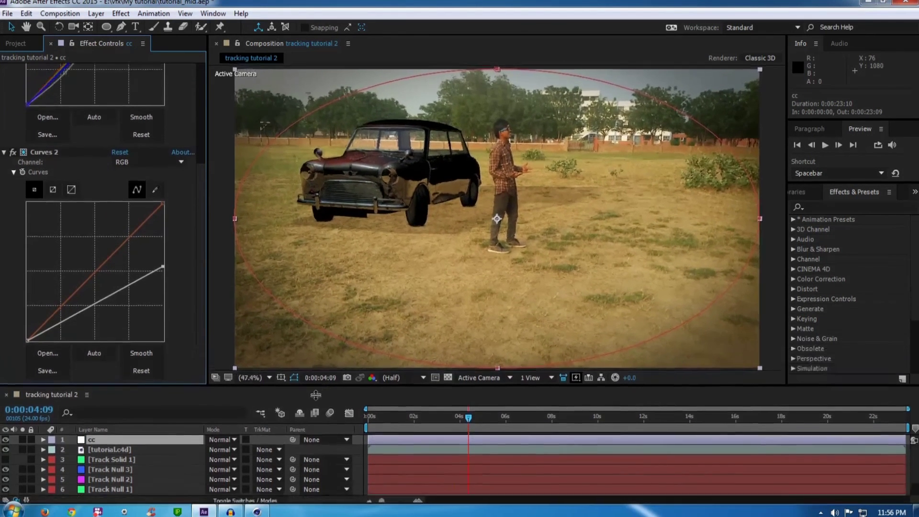